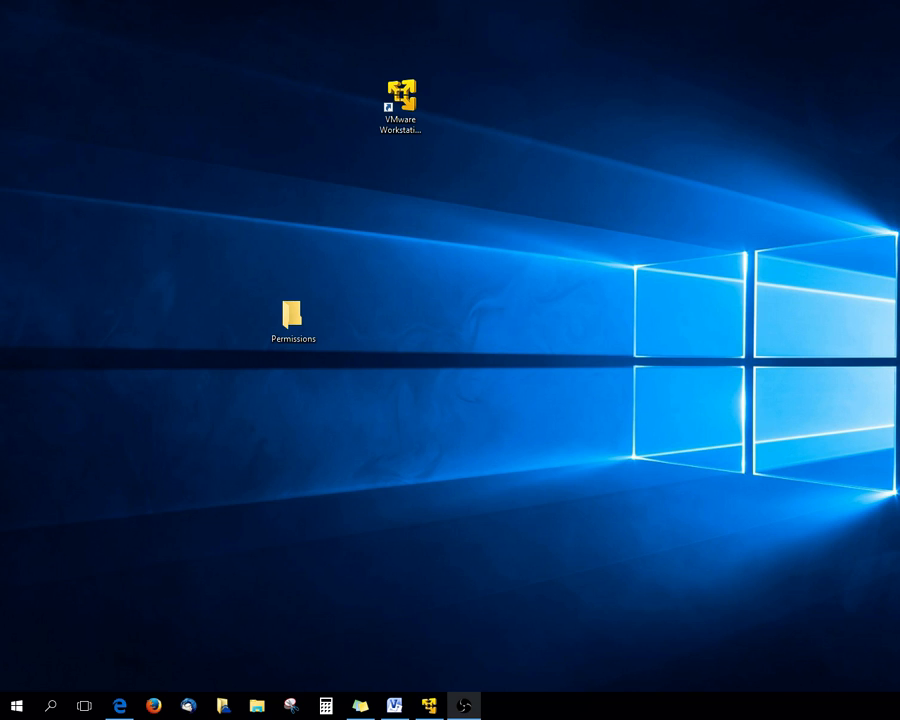
Minimize the Visio drawing behind Wireshark and enlarge the Wireshark window with Local Area Connection selected
{"action": "key", "text": "alt+Tab"}
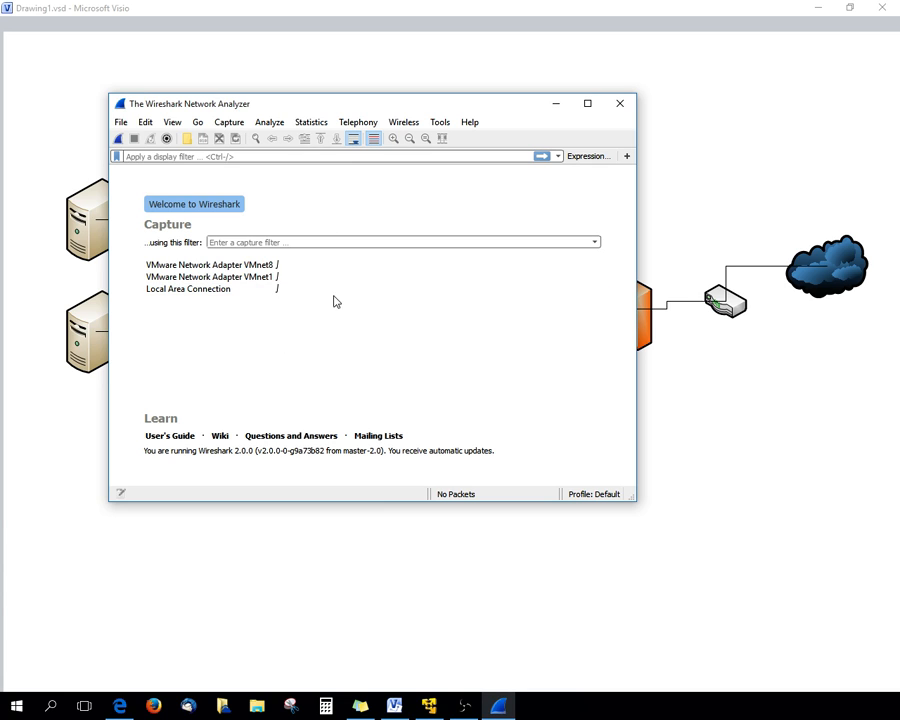
{"action": "left_click", "coordinate": [818, 8]}
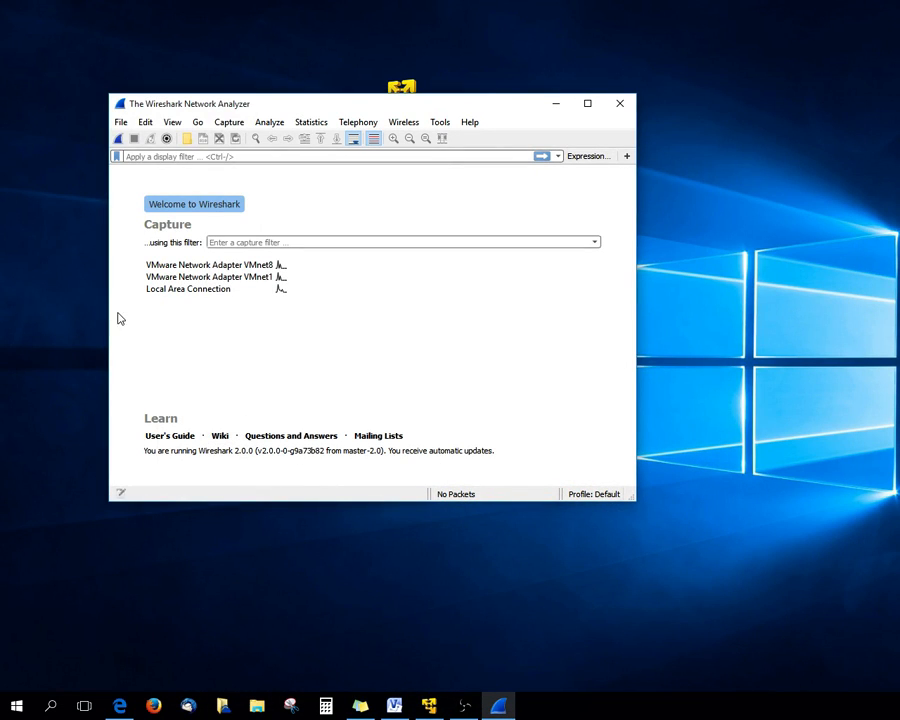
{"action": "left_click", "coordinate": [194, 292]}
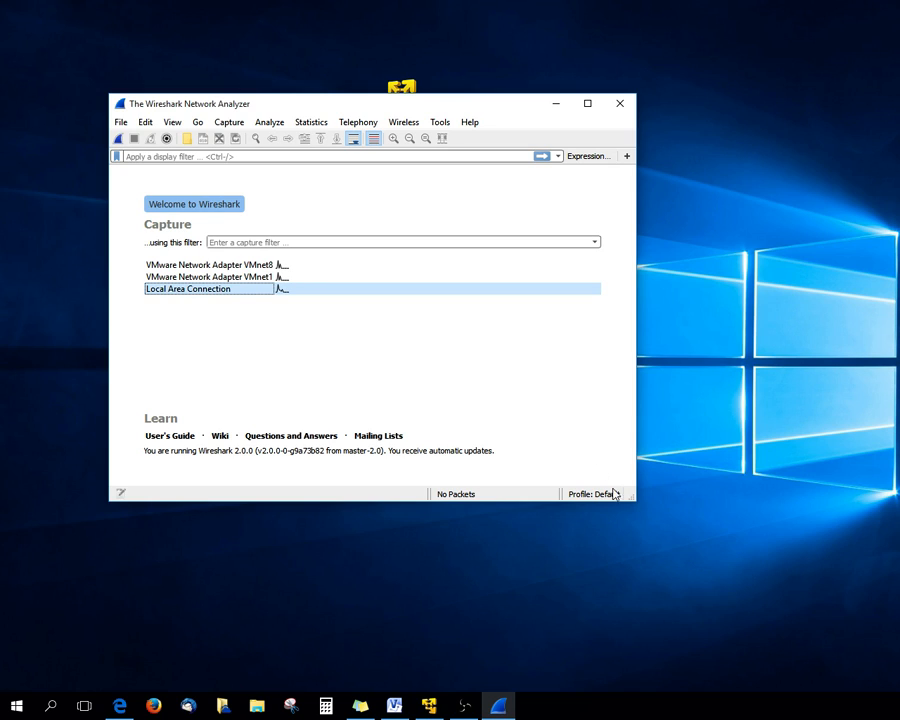
{"action": "left_click_drag", "start_coordinate": [632, 499], "coordinate": [778, 665]}
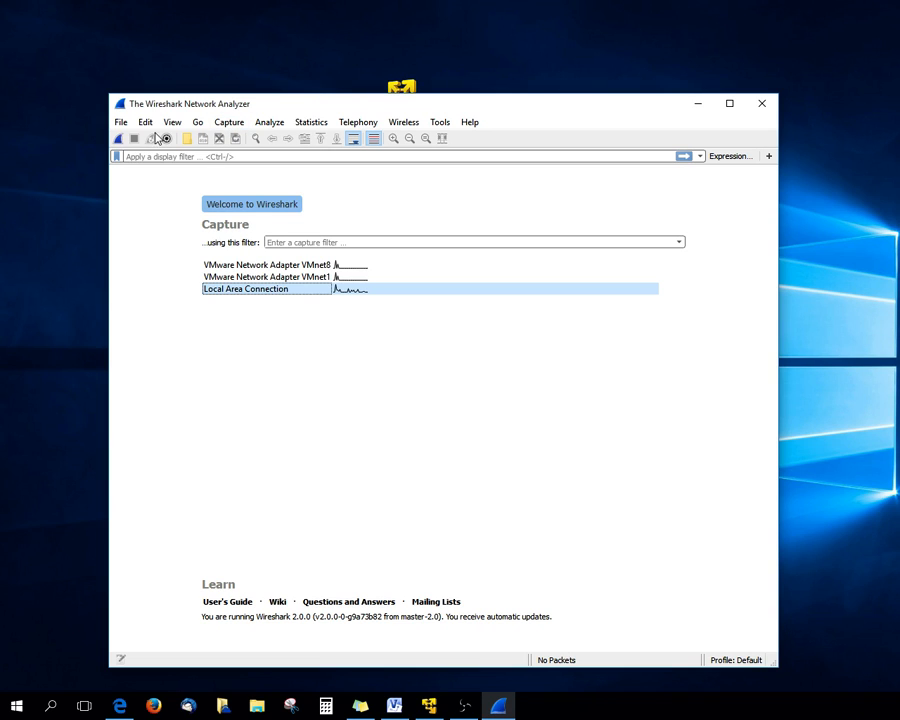
Capture packets on Local Area Connection until web traffic is recorded, stop the capture, and maximize the window
{"action": "double_click", "coordinate": [269, 293]}
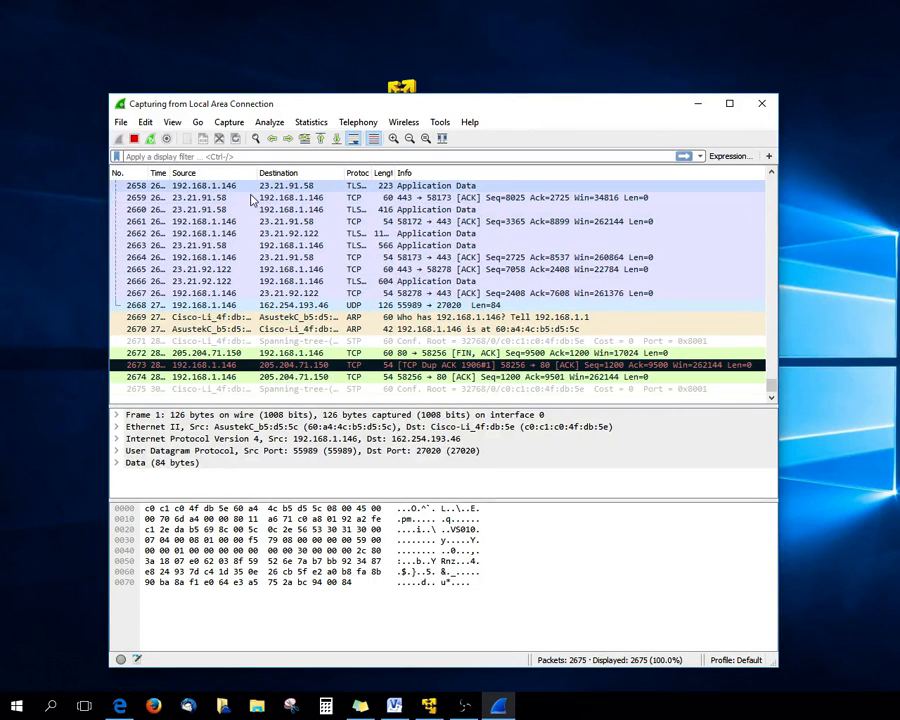
{"action": "left_click", "coordinate": [134, 140]}
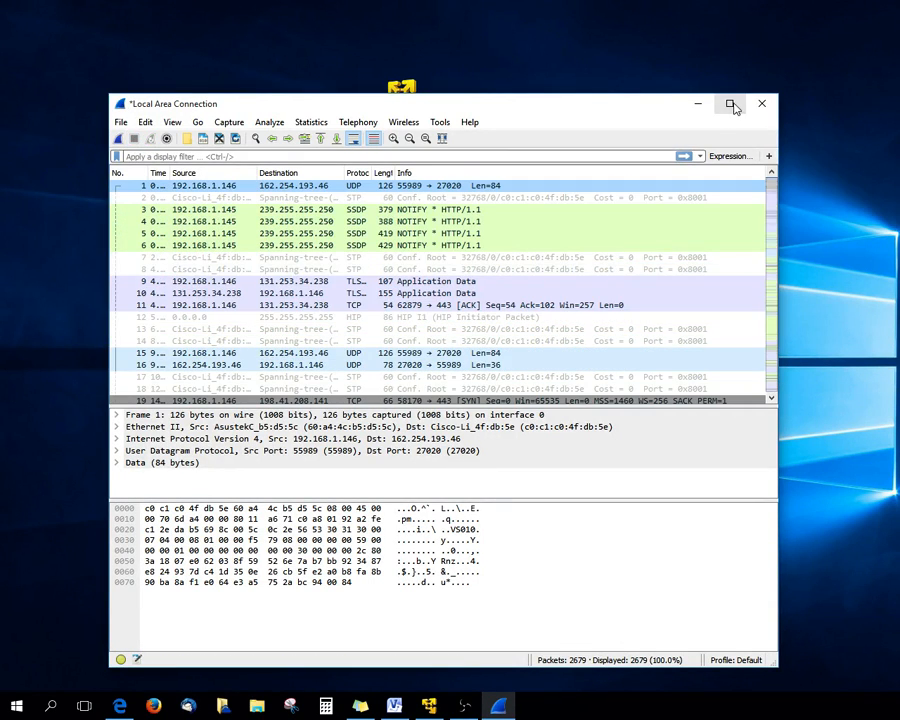
{"action": "left_click", "coordinate": [731, 104]}
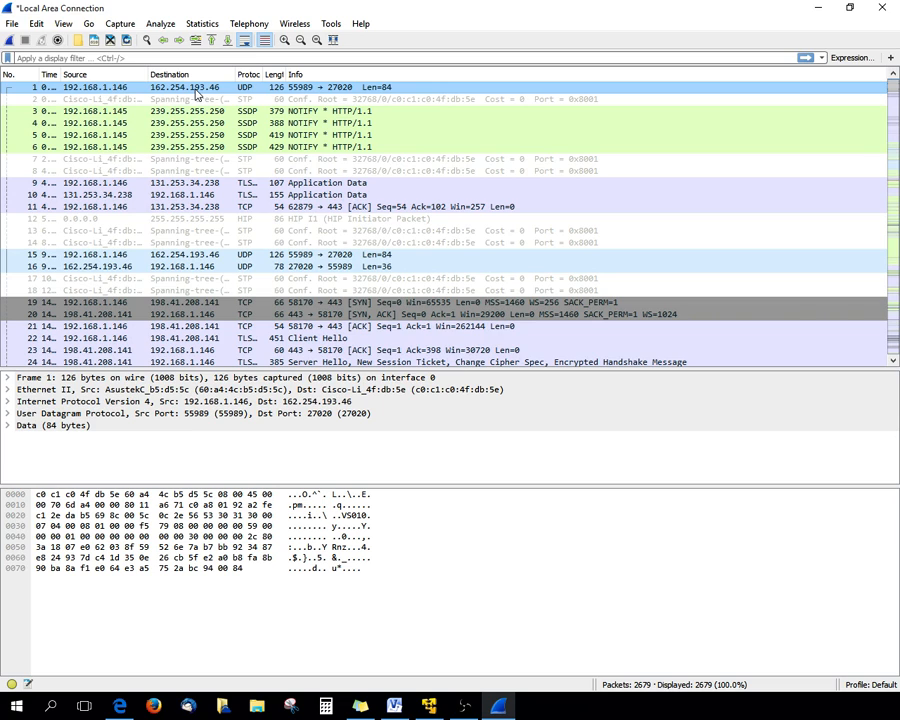
Inspect packet 10, and read through the raw bytes of Client Hello packet 22 for a readable website name
{"action": "left_click", "coordinate": [194, 196]}
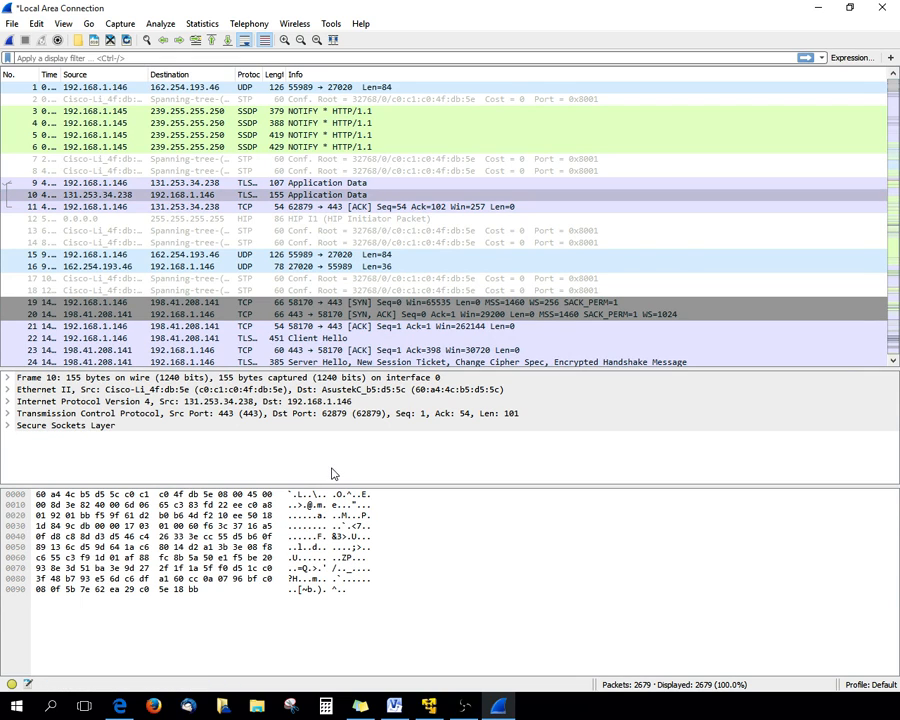
{"action": "left_click", "coordinate": [193, 340]}
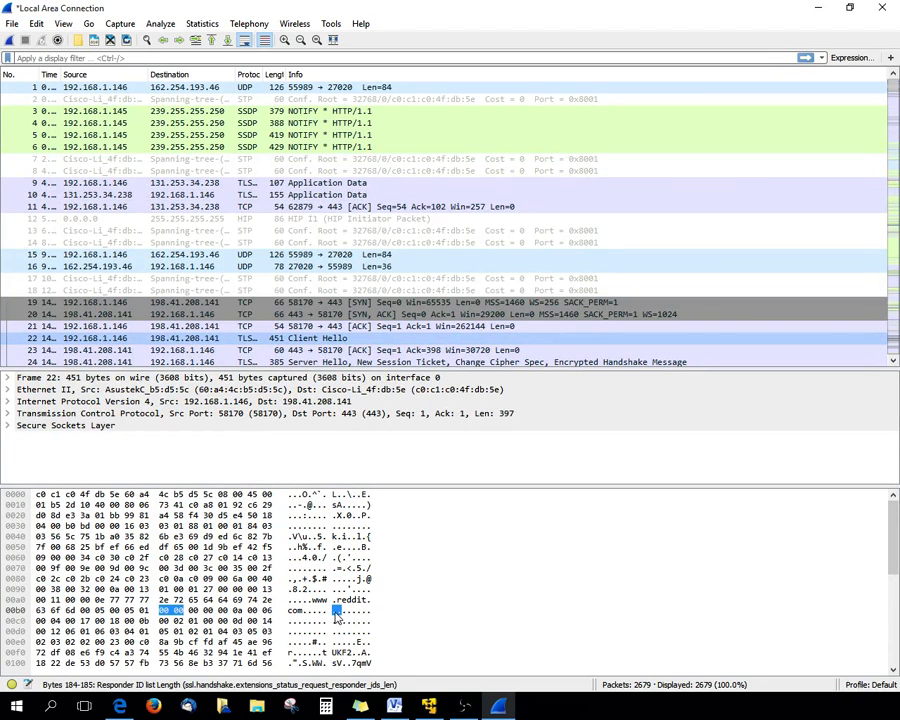
{"action": "scroll", "coordinate": [437, 605], "scroll_direction": "down", "scroll_amount": 3}
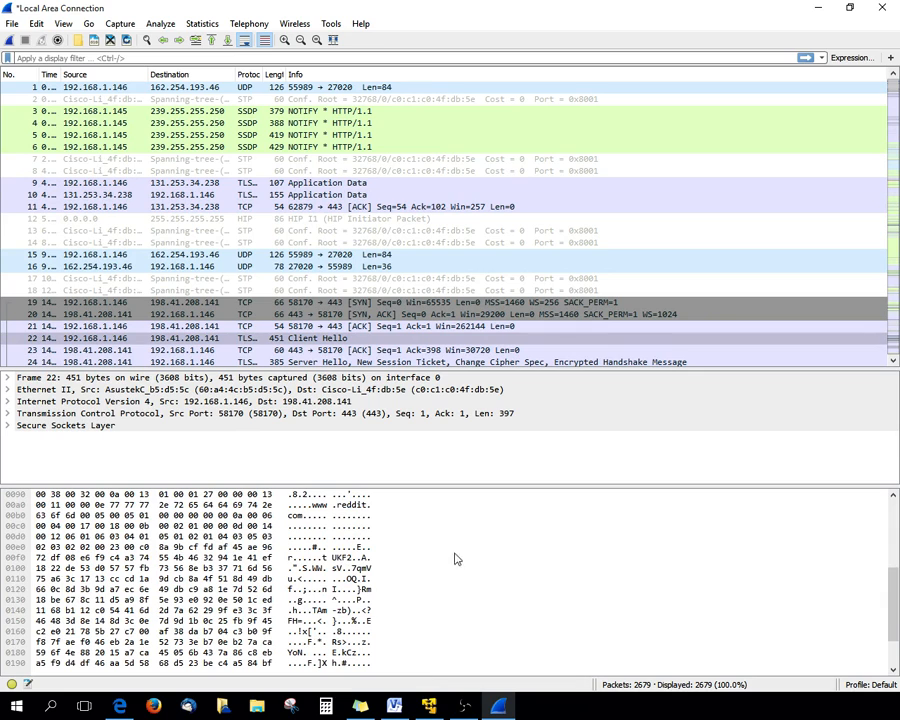
{"action": "scroll", "coordinate": [432, 557], "scroll_direction": "down", "scroll_amount": 1}
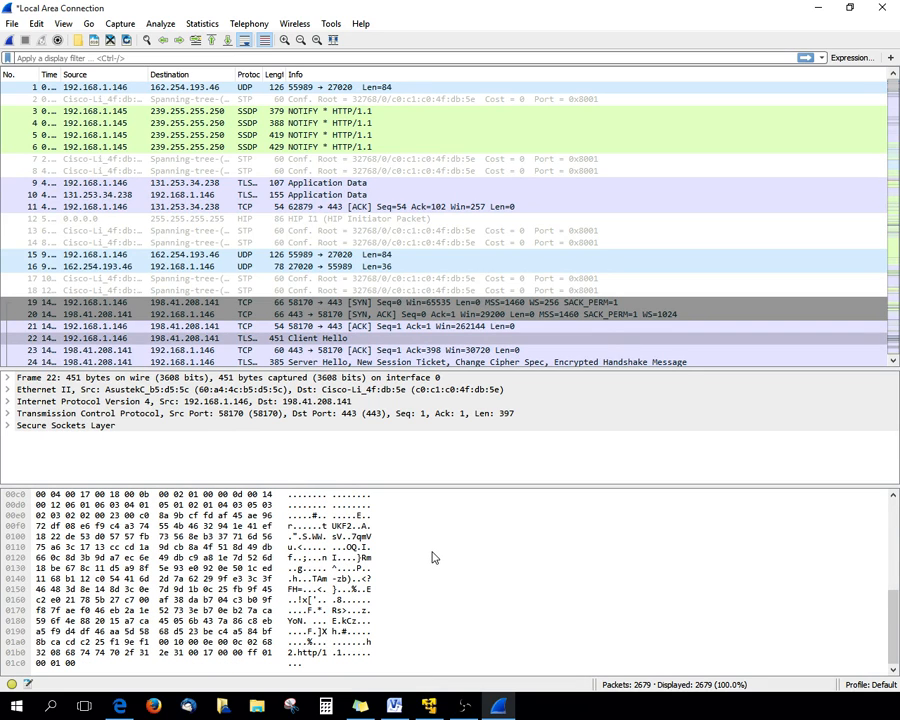
{"action": "scroll", "coordinate": [432, 557], "scroll_direction": "up", "scroll_amount": 3}
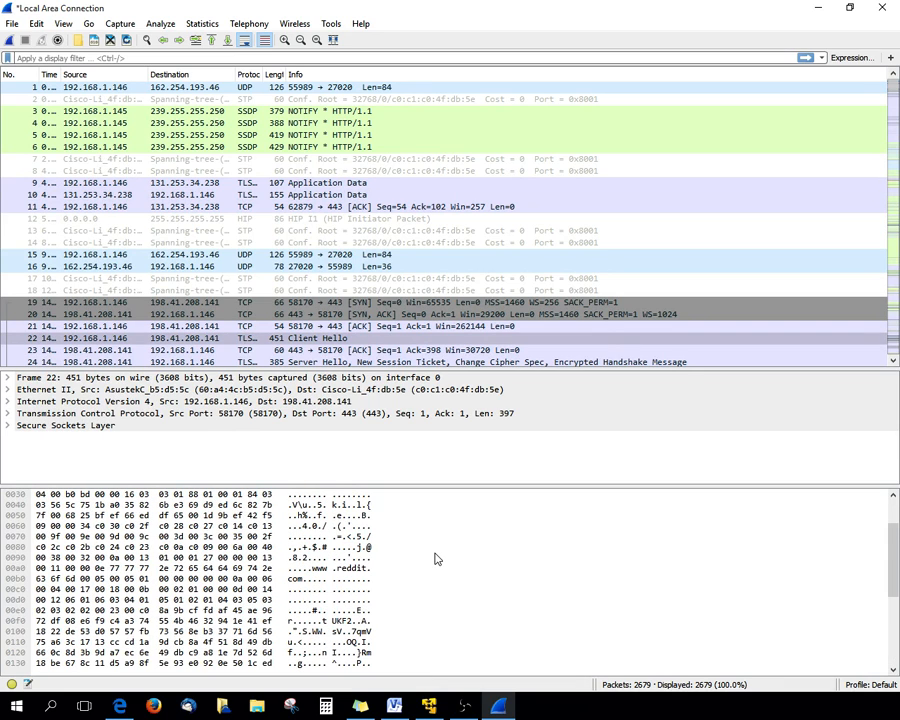
{"action": "left_click", "coordinate": [321, 572]}
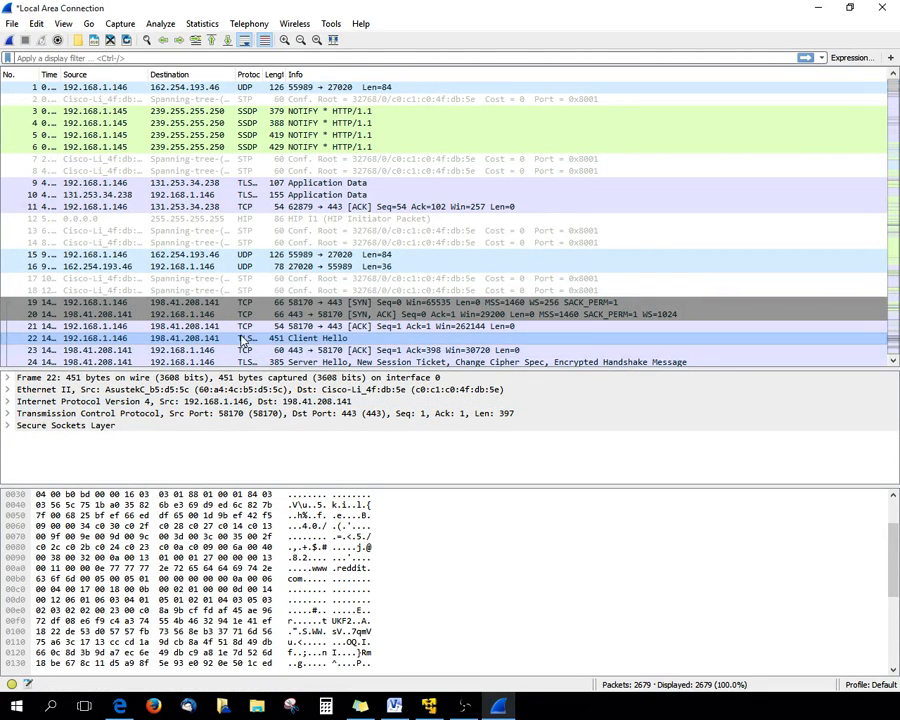
Inspect the details of UDP packet 16 and of the TCP Dup ACK packet 34
{"action": "left_click", "coordinate": [259, 269]}
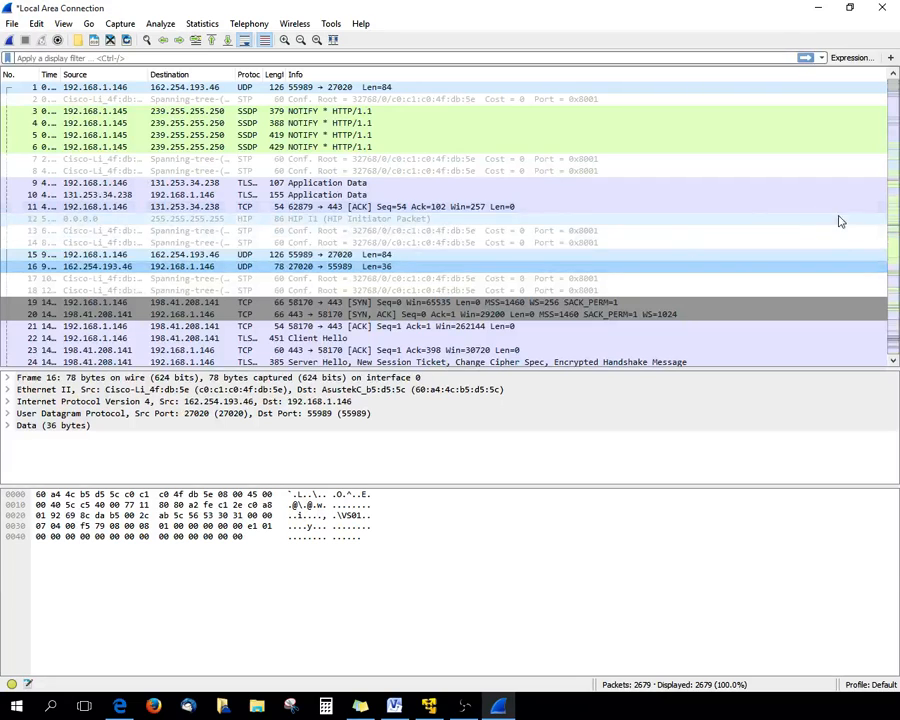
{"action": "scroll", "coordinate": [366, 170], "scroll_direction": "down", "scroll_amount": 4}
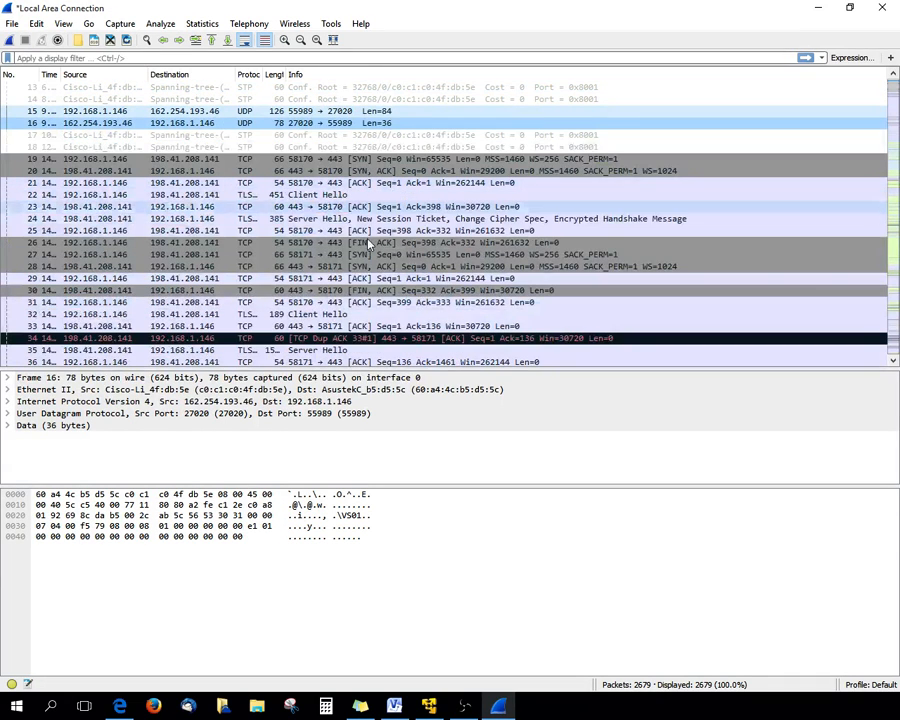
{"action": "left_click", "coordinate": [316, 340]}
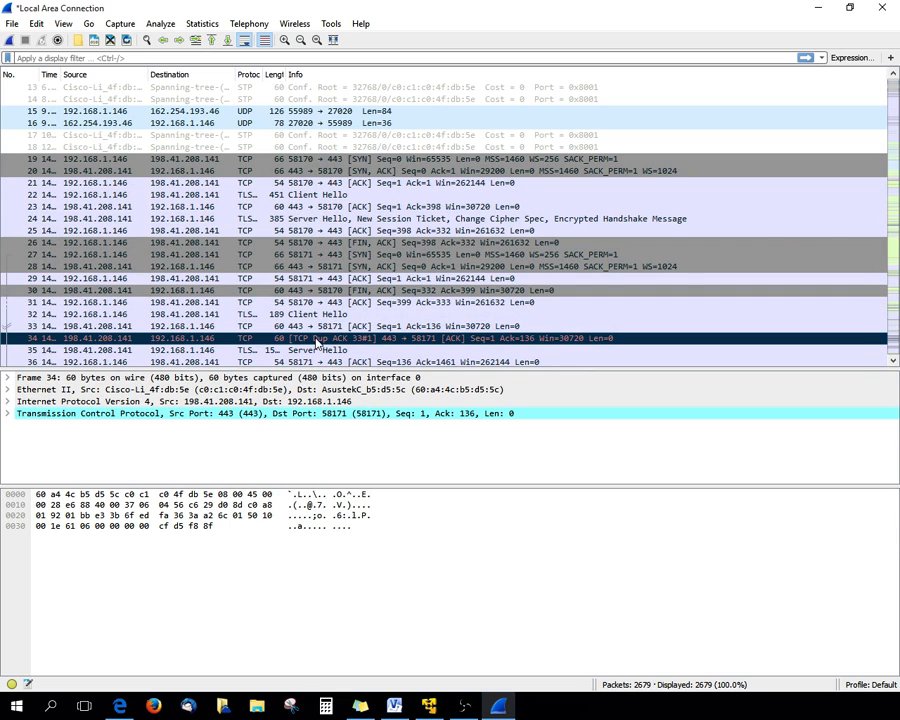
Read through the raw bytes of Certificate packet 37 down to the end of its data
{"action": "scroll", "coordinate": [282, 242], "scroll_direction": "down", "scroll_amount": 2}
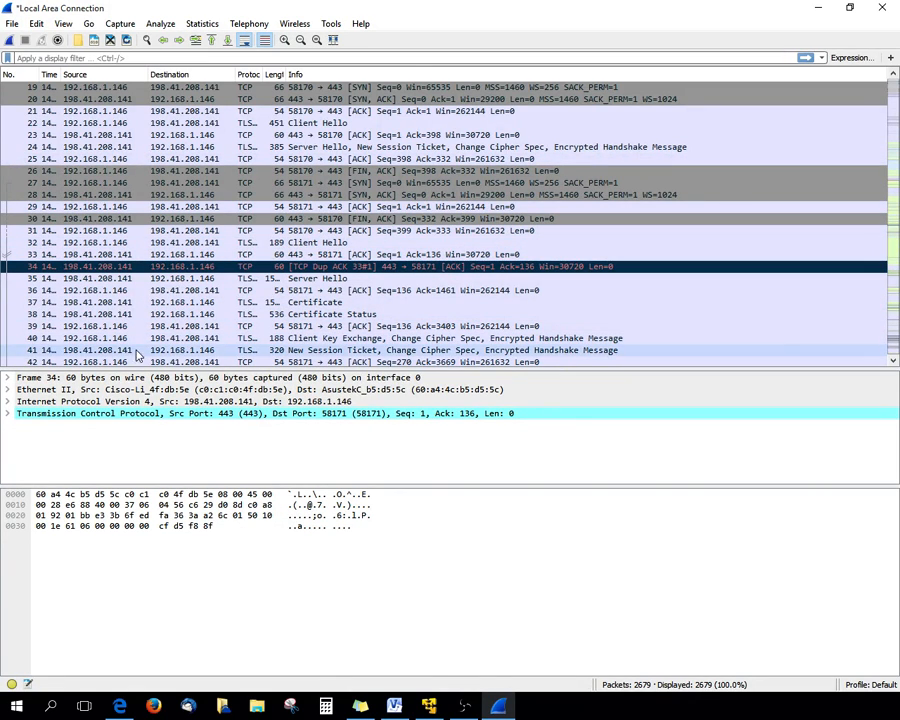
{"action": "left_click", "coordinate": [322, 304]}
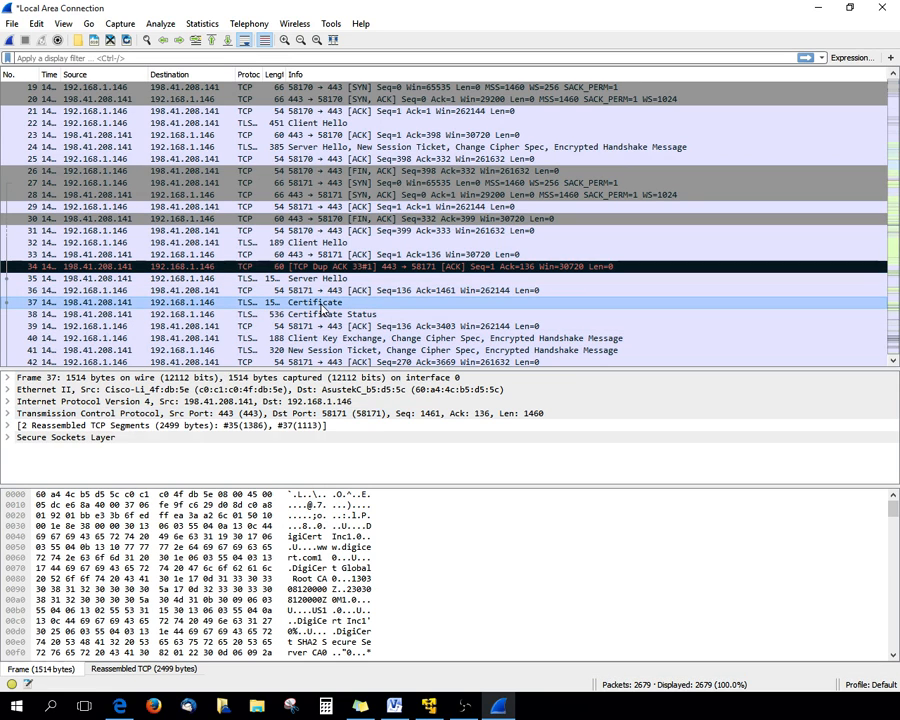
{"action": "left_click", "coordinate": [357, 572]}
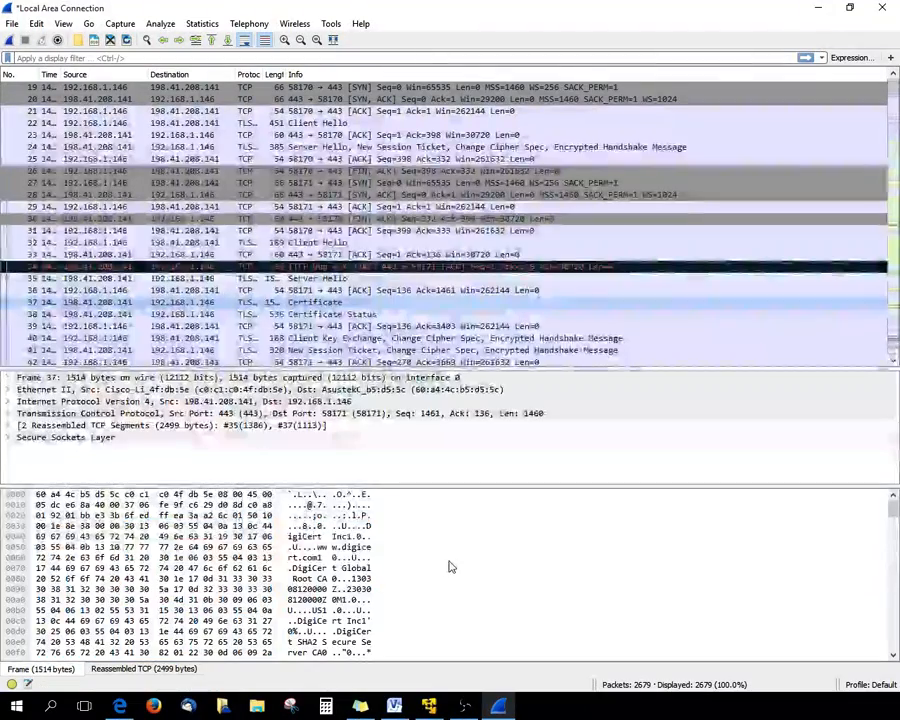
{"action": "scroll", "coordinate": [448, 562], "scroll_direction": "down", "scroll_amount": 3}
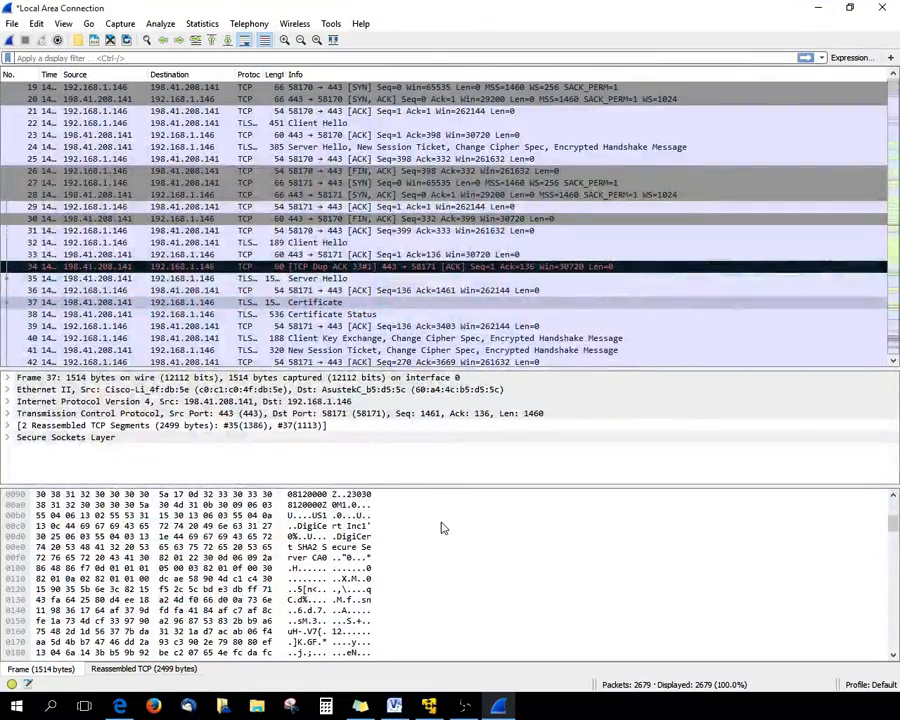
{"action": "scroll", "coordinate": [443, 528], "scroll_direction": "down", "scroll_amount": 8}
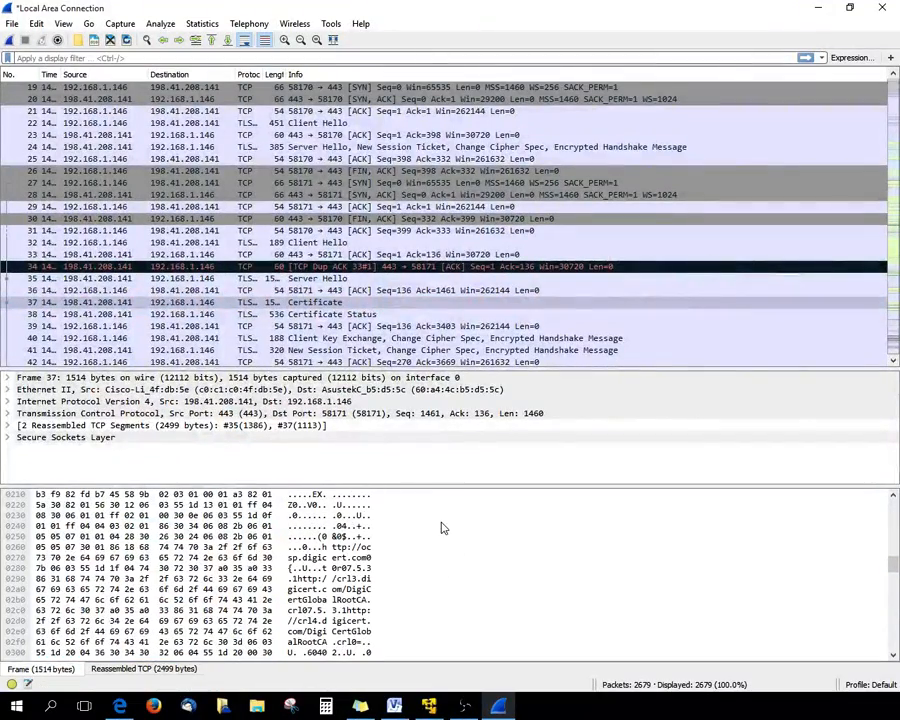
{"action": "left_click", "coordinate": [312, 605]}
{"action": "left_click", "coordinate": [444, 587]}
{"action": "scroll", "coordinate": [444, 587], "scroll_direction": "down", "scroll_amount": 4}
{"action": "scroll", "coordinate": [444, 589], "scroll_direction": "down", "scroll_amount": 9}
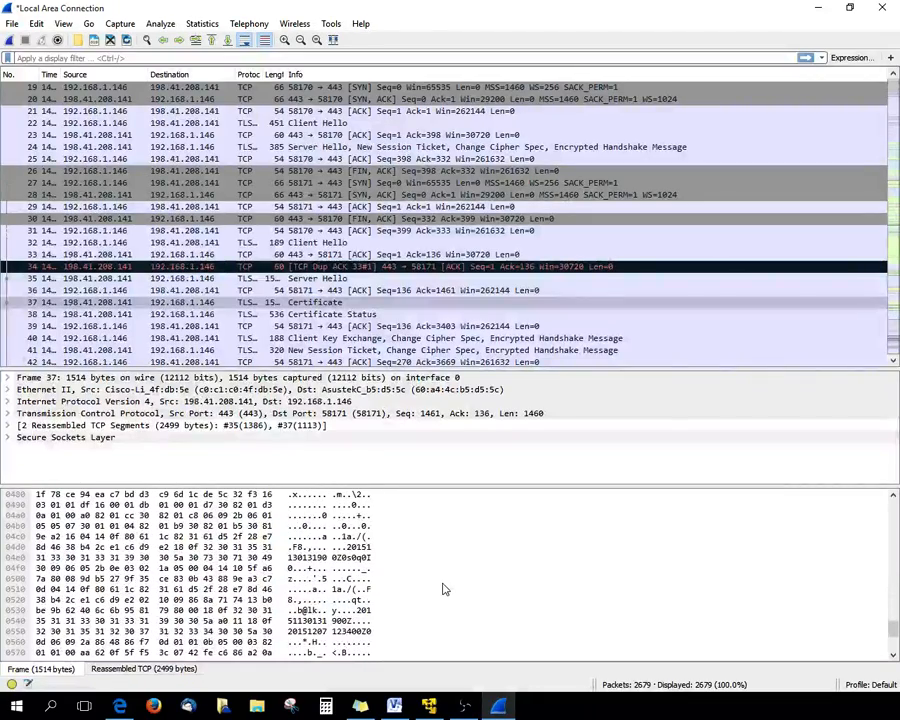
{"action": "scroll", "coordinate": [444, 588], "scroll_direction": "down", "scroll_amount": 3}
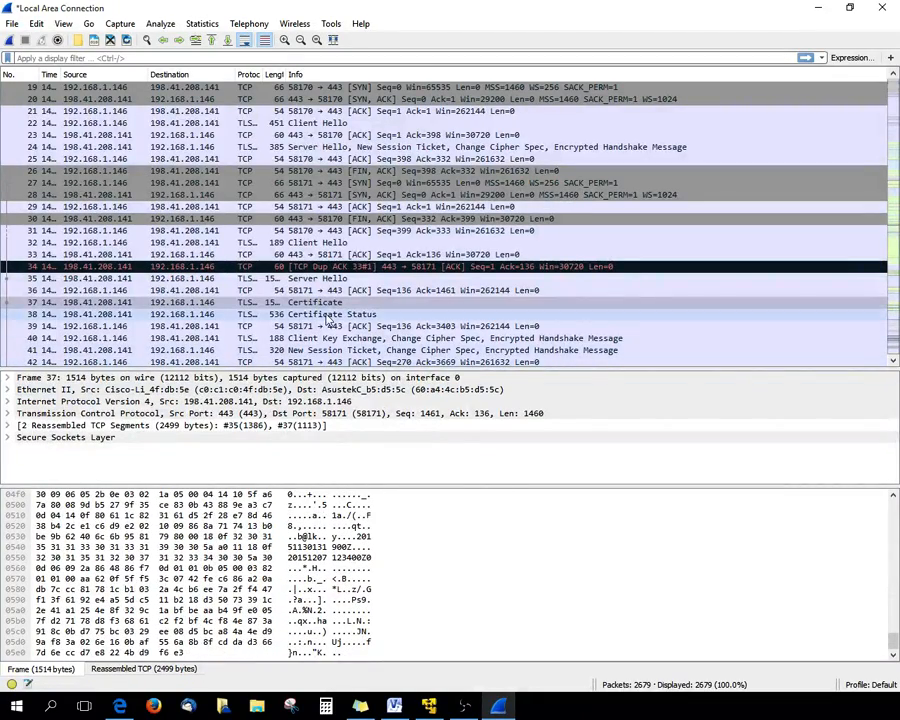
Examine the raw bytes of Server Hello packet 35 and of Client Hello packet 32 for readable text
{"action": "scroll", "coordinate": [466, 545], "scroll_direction": "down", "scroll_amount": 5}
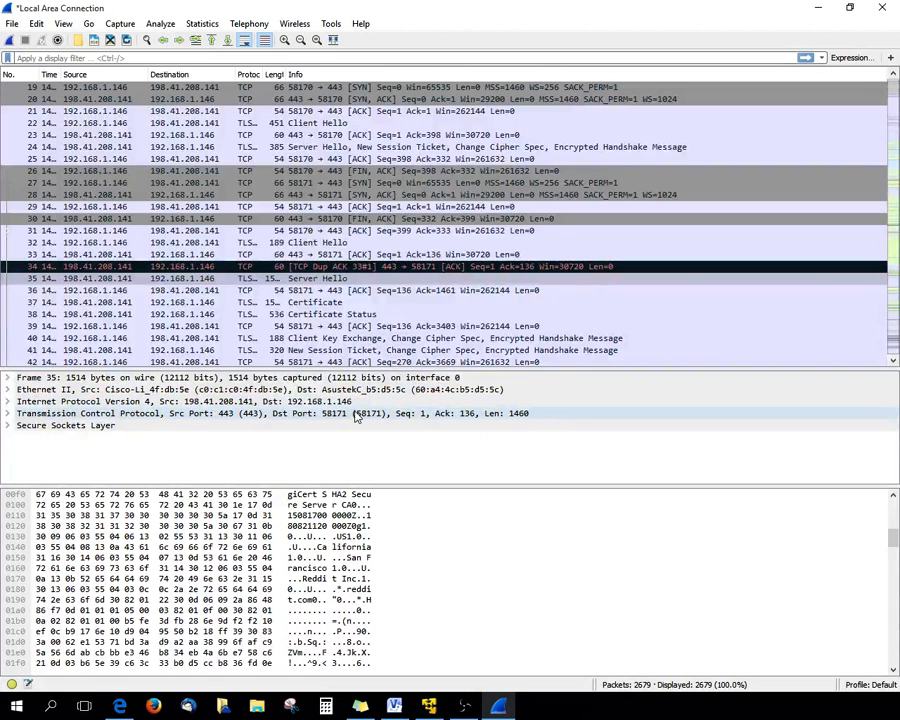
{"action": "left_click", "coordinate": [292, 243]}
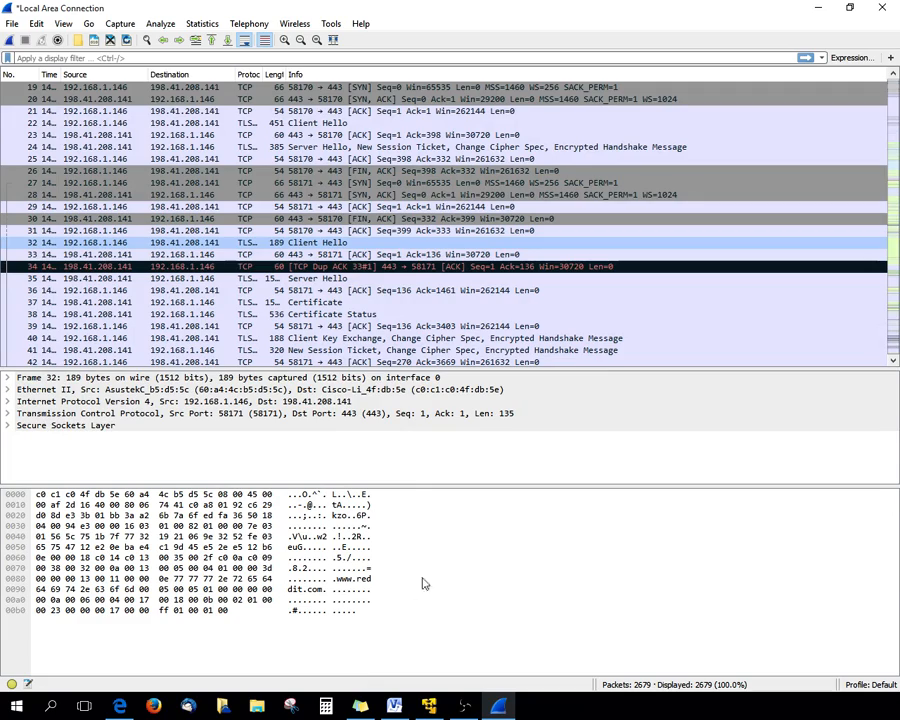
Inspect the details of TCP SYN packet 97 and of SYN packets 101 through 104
{"action": "scroll", "coordinate": [470, 258], "scroll_direction": "down", "scroll_amount": 10}
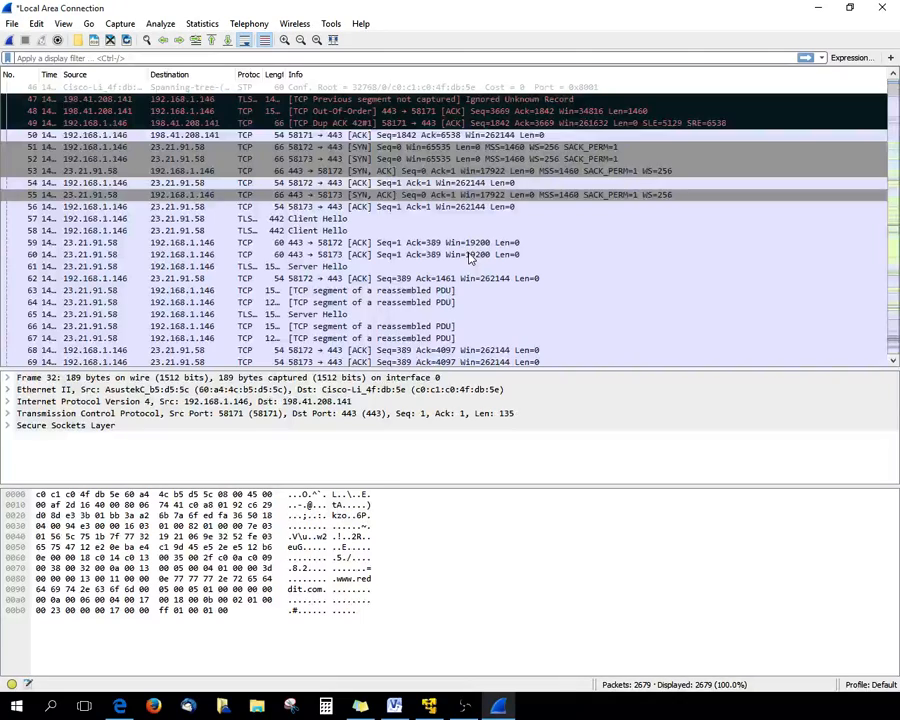
{"action": "scroll", "coordinate": [470, 258], "scroll_direction": "down", "scroll_amount": 6}
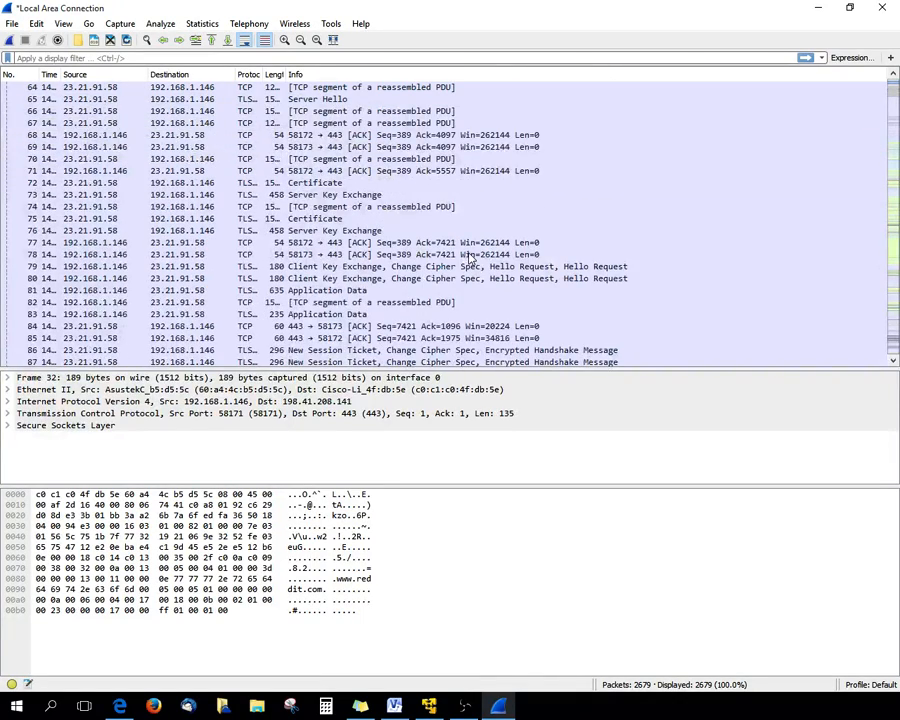
{"action": "scroll", "coordinate": [470, 258], "scroll_direction": "down", "scroll_amount": 8}
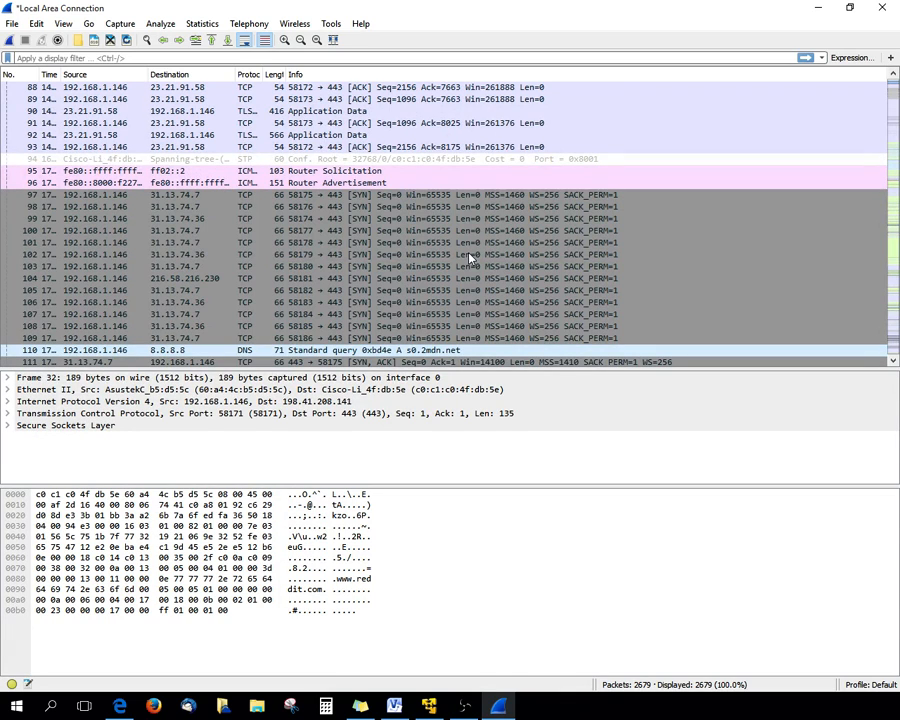
{"action": "left_click", "coordinate": [268, 194]}
{"action": "left_click", "coordinate": [240, 413]}
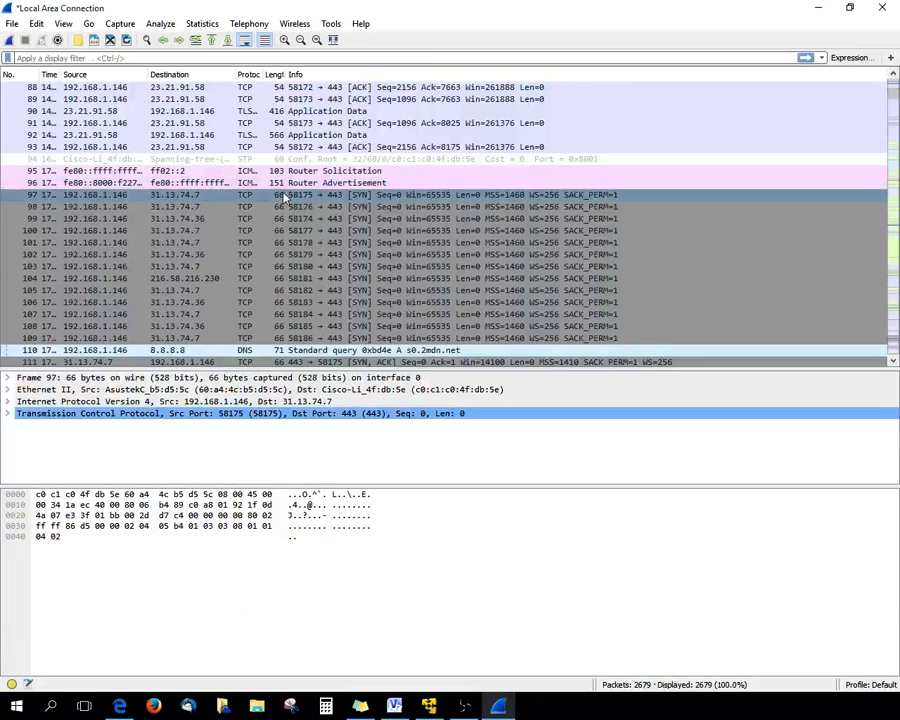
{"action": "left_click", "coordinate": [293, 242]}
{"action": "left_click", "coordinate": [290, 255]}
{"action": "left_click", "coordinate": [290, 266]}
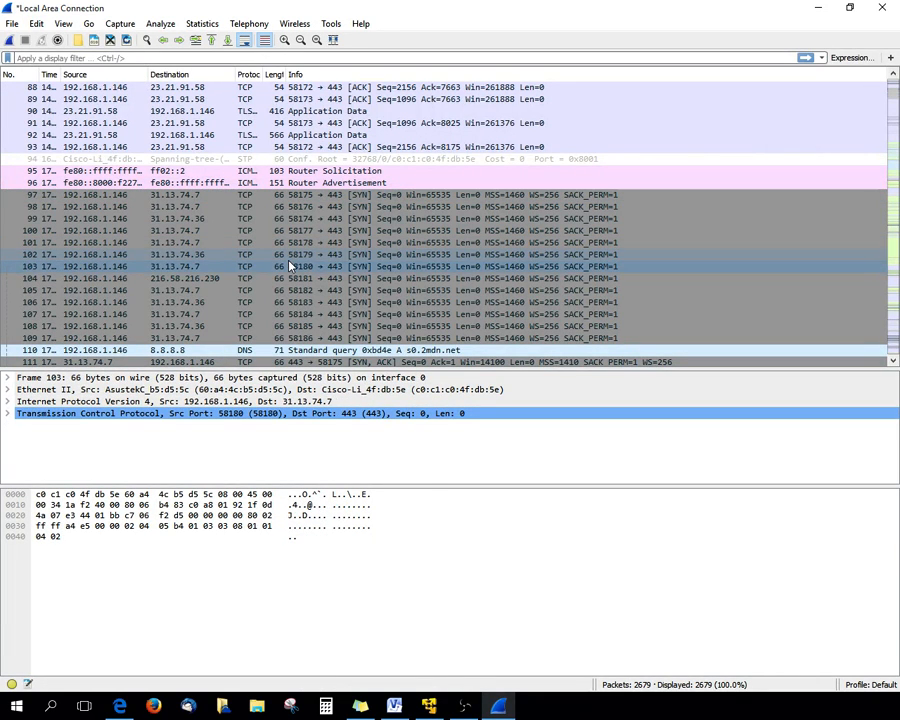
{"action": "left_click", "coordinate": [292, 278]}
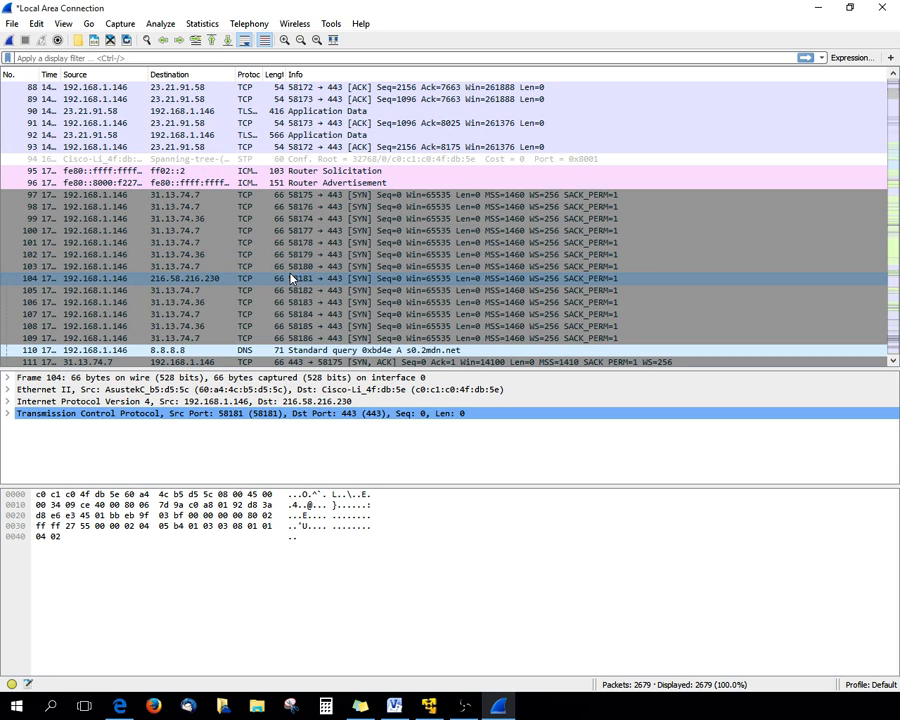
Review the SYN, ACK exchanges following the SYN packets and show the contents of Client Hello packet 136
{"action": "scroll", "coordinate": [463, 265], "scroll_direction": "down", "scroll_amount": 6}
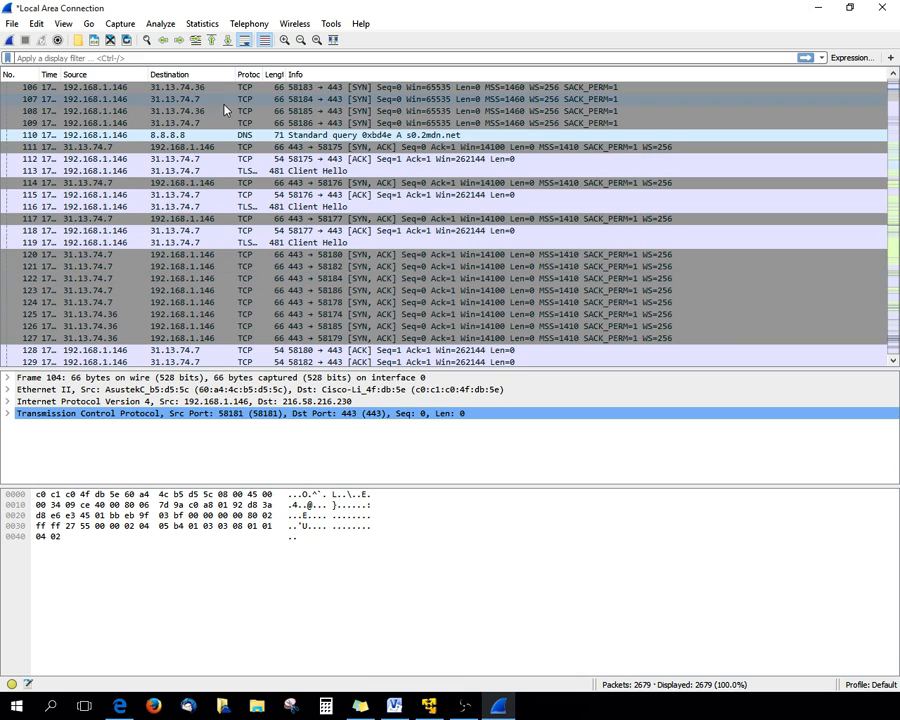
{"action": "scroll", "coordinate": [242, 320], "scroll_direction": "down", "scroll_amount": 2}
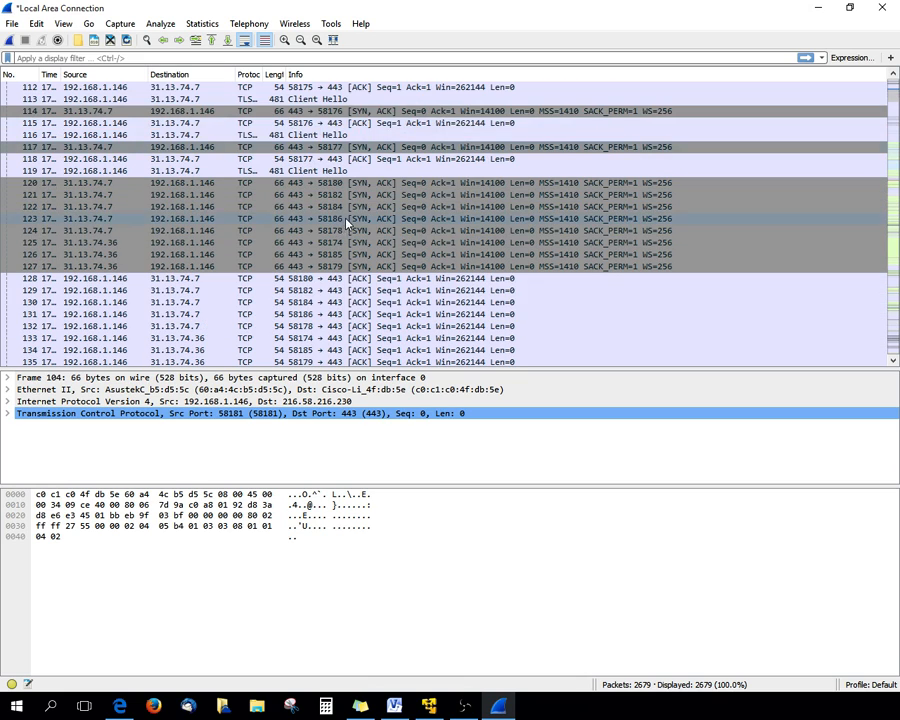
{"action": "scroll", "coordinate": [363, 338], "scroll_direction": "down", "scroll_amount": 2}
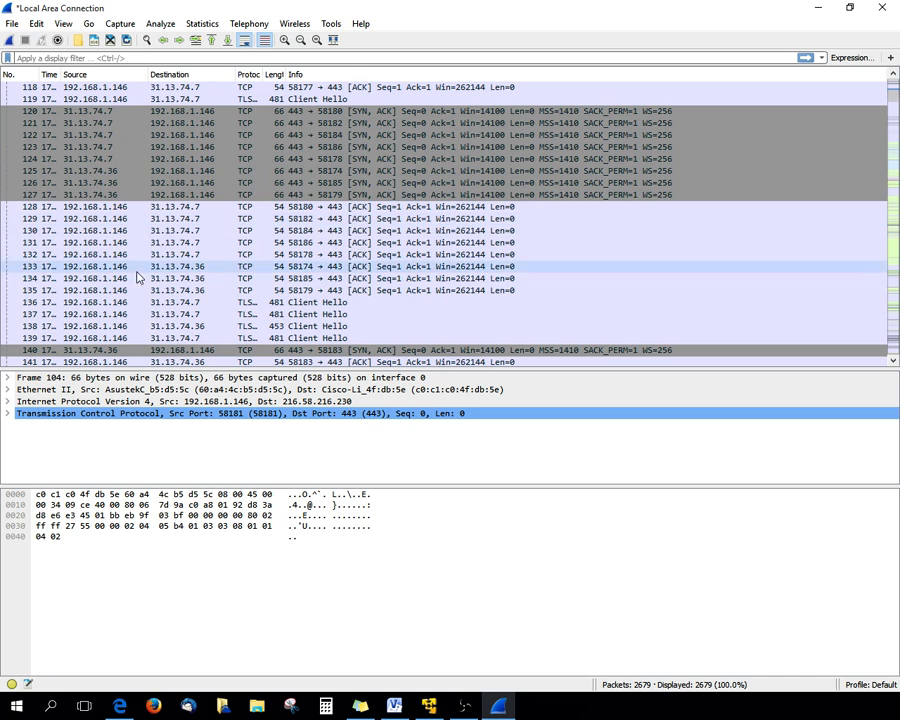
{"action": "left_click", "coordinate": [345, 302]}
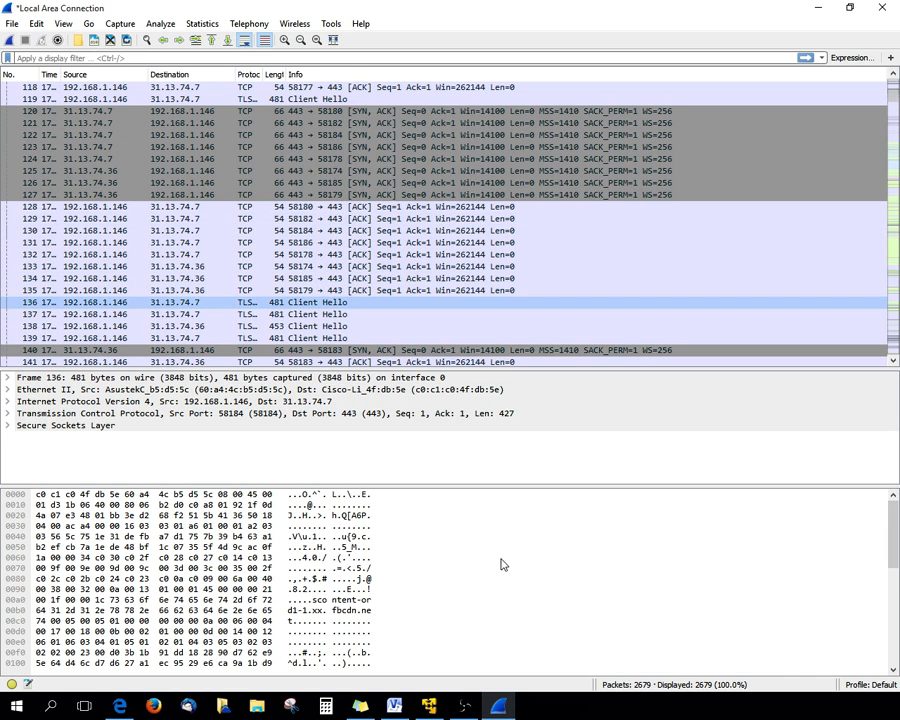
Read through the raw bytes of Client Hello packet 136 and browse the packet list down to packet 180
{"action": "scroll", "coordinate": [500, 563], "scroll_direction": "down", "scroll_amount": 4}
{"action": "scroll", "coordinate": [505, 563], "scroll_direction": "down", "scroll_amount": 1}
{"action": "scroll", "coordinate": [505, 563], "scroll_direction": "up", "scroll_amount": 2}
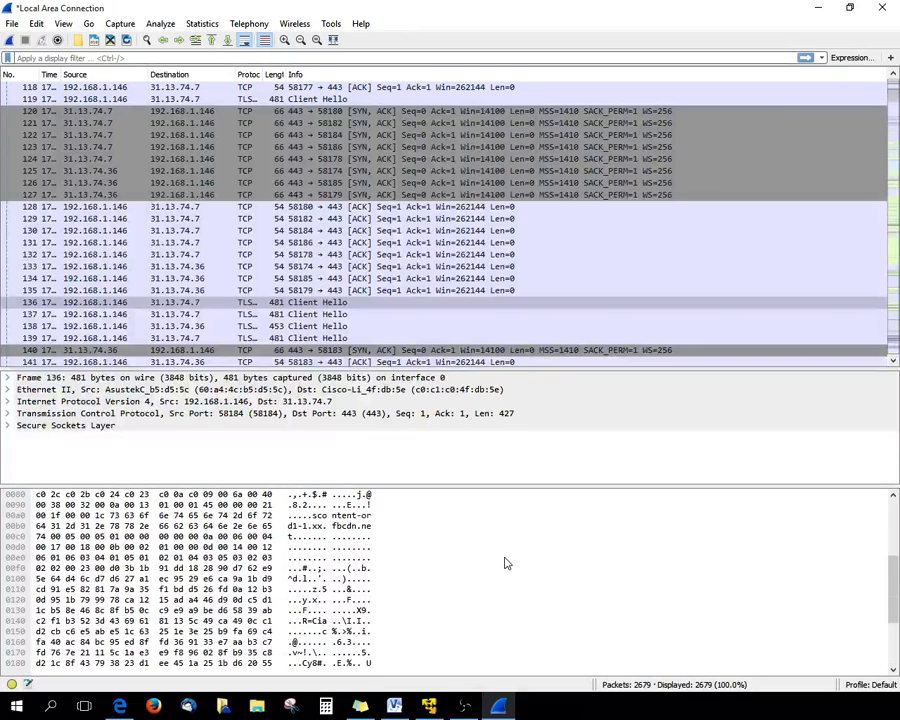
{"action": "scroll", "coordinate": [420, 557], "scroll_direction": "up", "scroll_amount": 3}
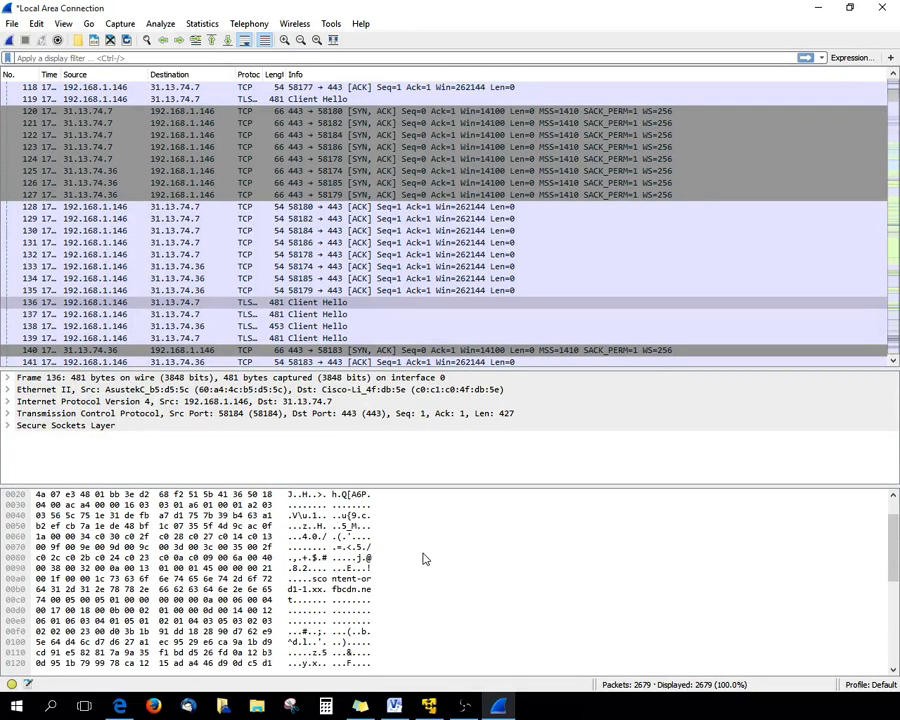
{"action": "scroll", "coordinate": [295, 215], "scroll_direction": "down", "scroll_amount": 10}
{"action": "scroll", "coordinate": [295, 215], "scroll_direction": "down", "scroll_amount": 3}
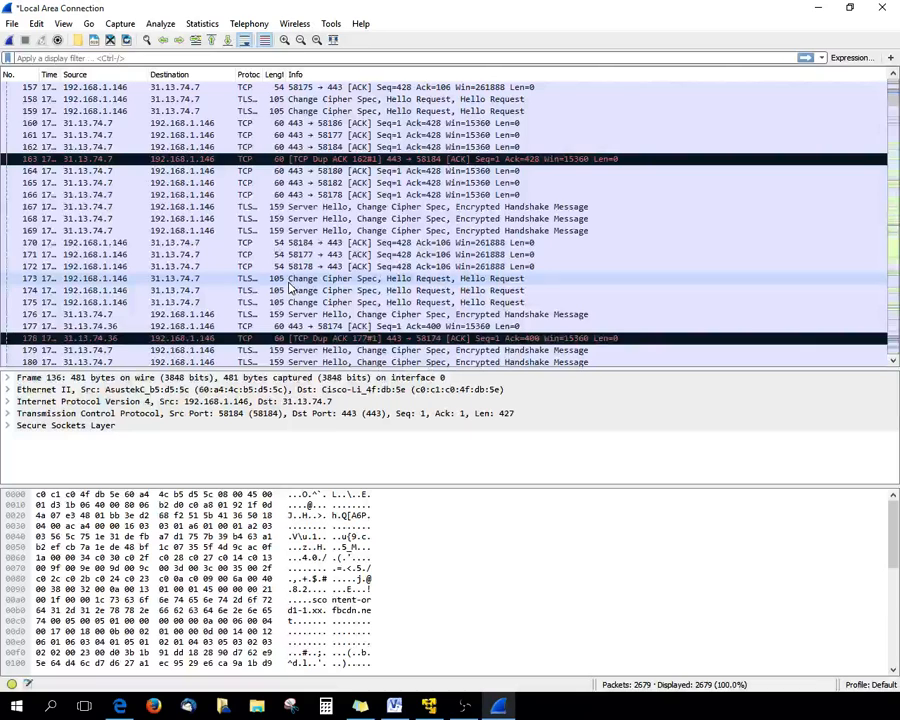
{"action": "left_click", "coordinate": [295, 24]}
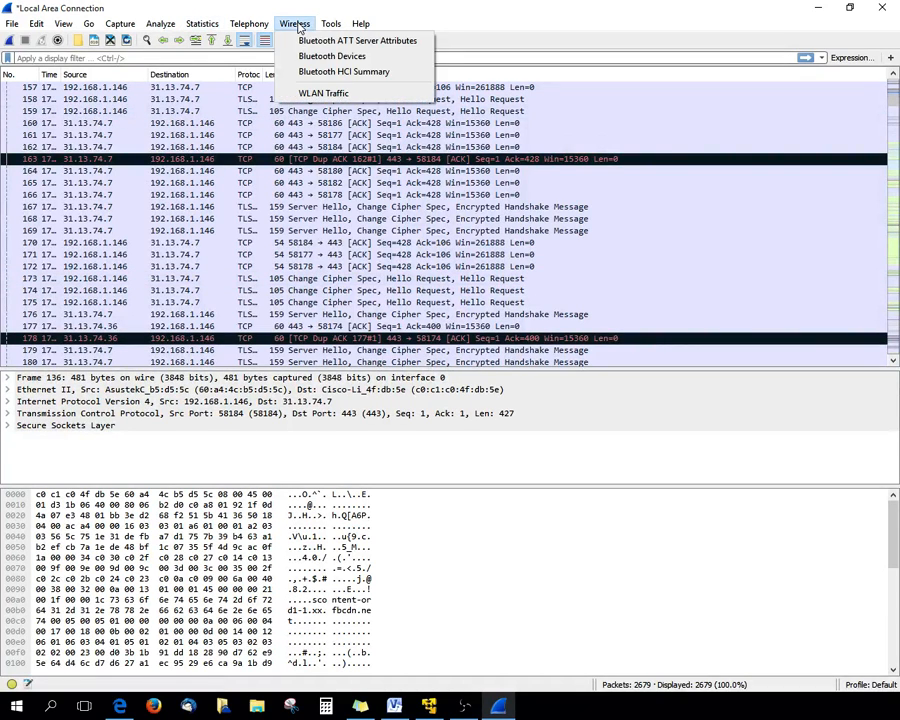
{"action": "left_click", "coordinate": [331, 24]}
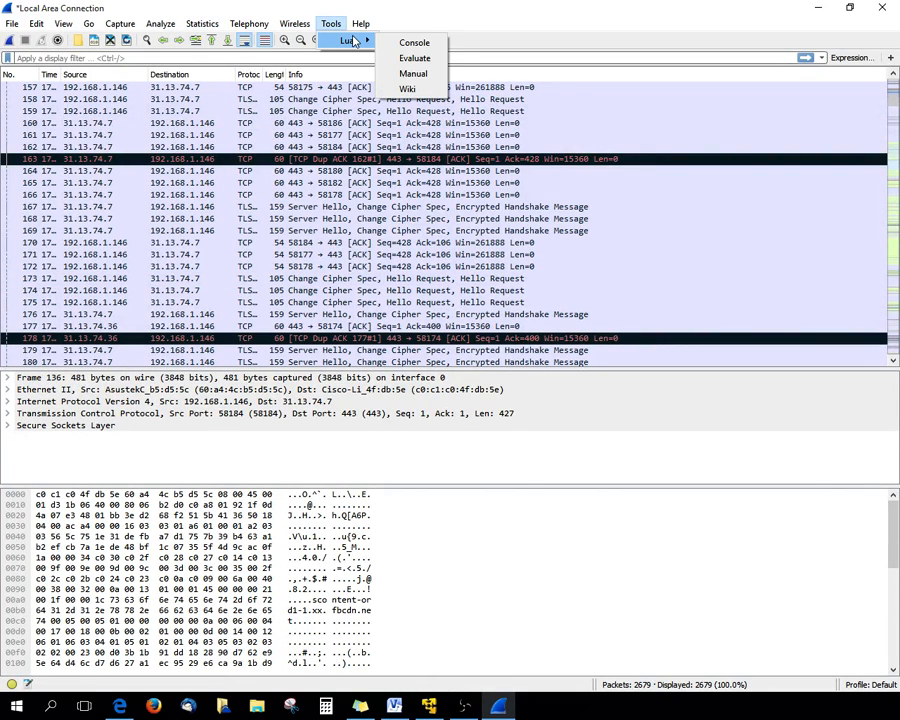
{"action": "mouse_move", "coordinate": [283, 27]}
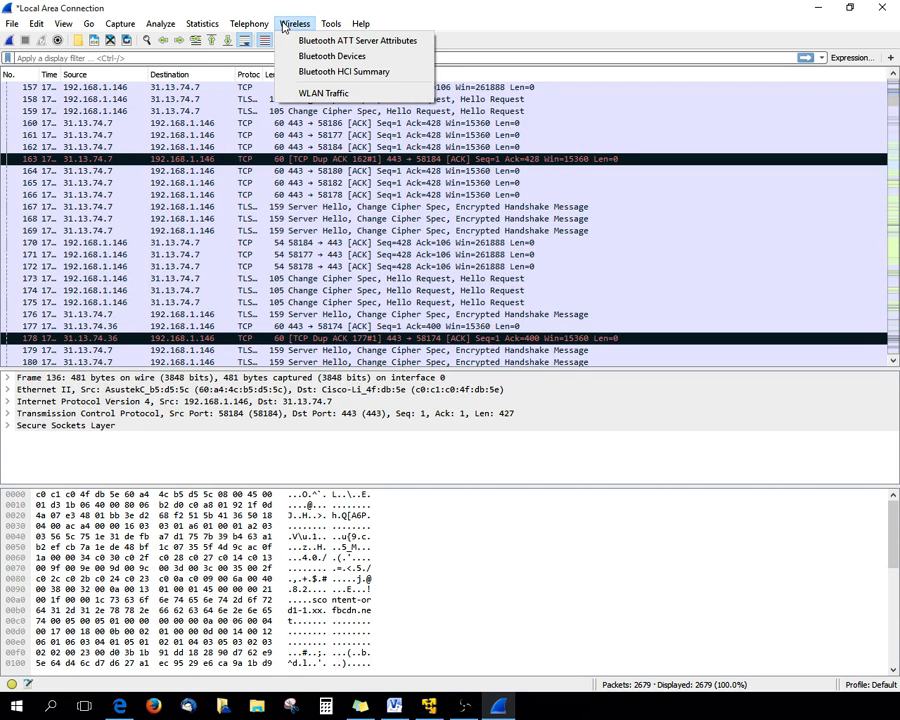
{"action": "mouse_move", "coordinate": [252, 27]}
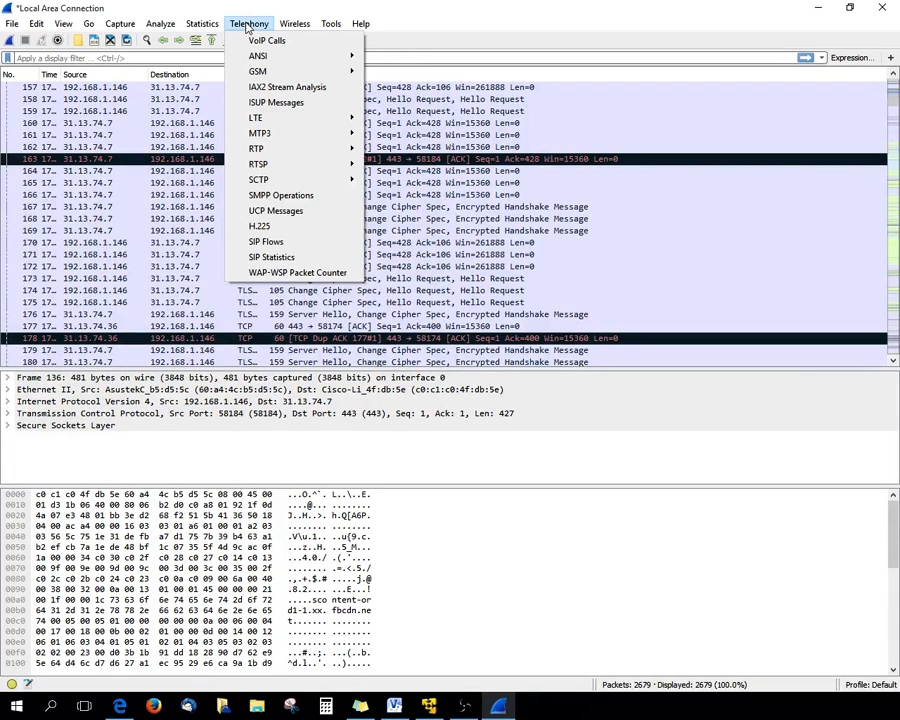
{"action": "mouse_move", "coordinate": [159, 28]}
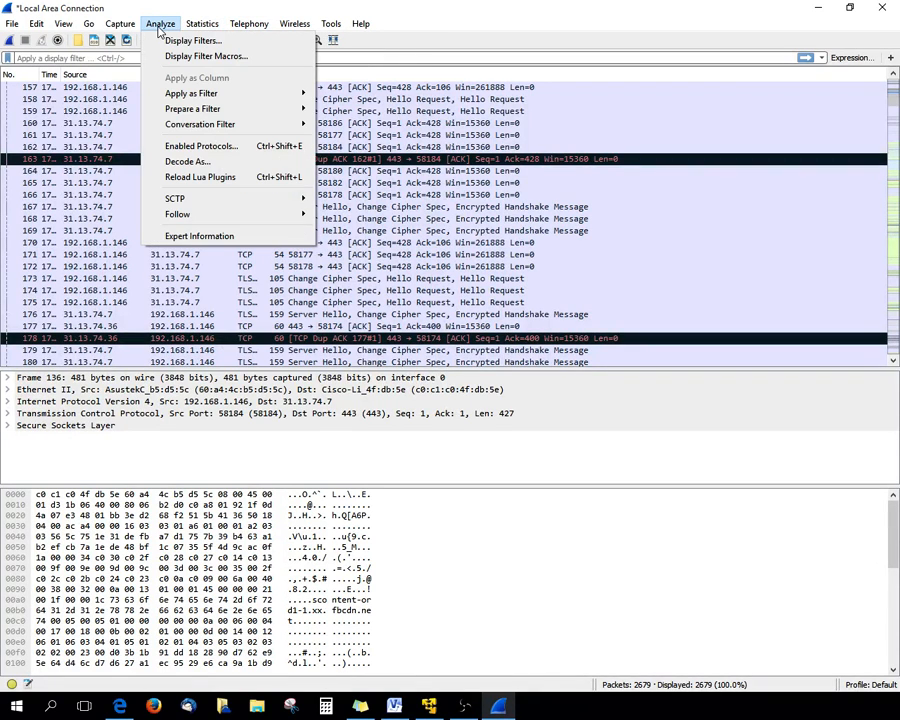
{"action": "mouse_move", "coordinate": [96, 27]}
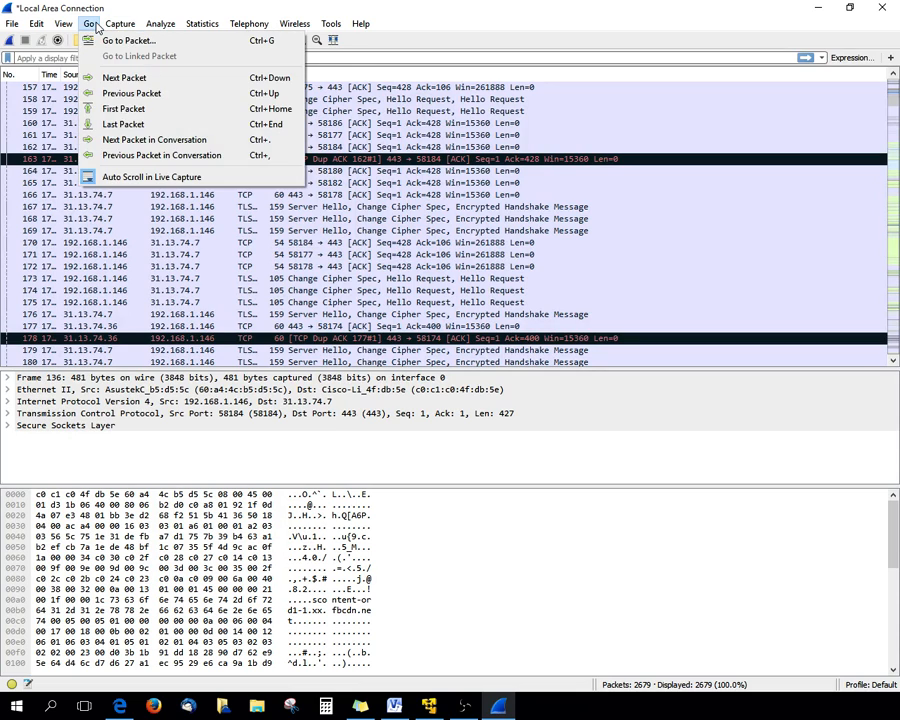
{"action": "mouse_move", "coordinate": [12, 23]}
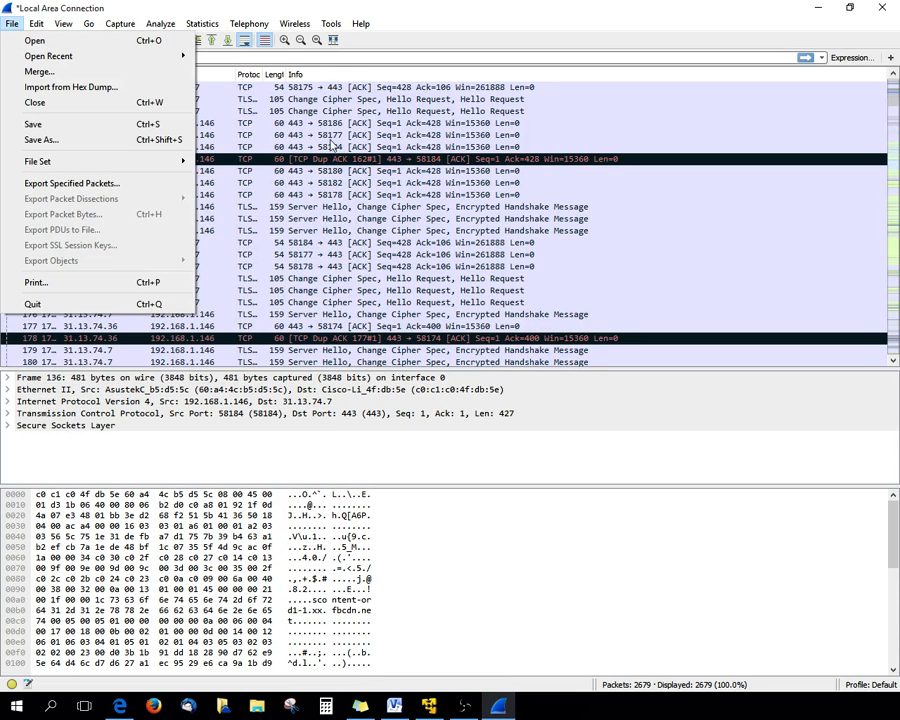
{"action": "left_click", "coordinate": [583, 458]}
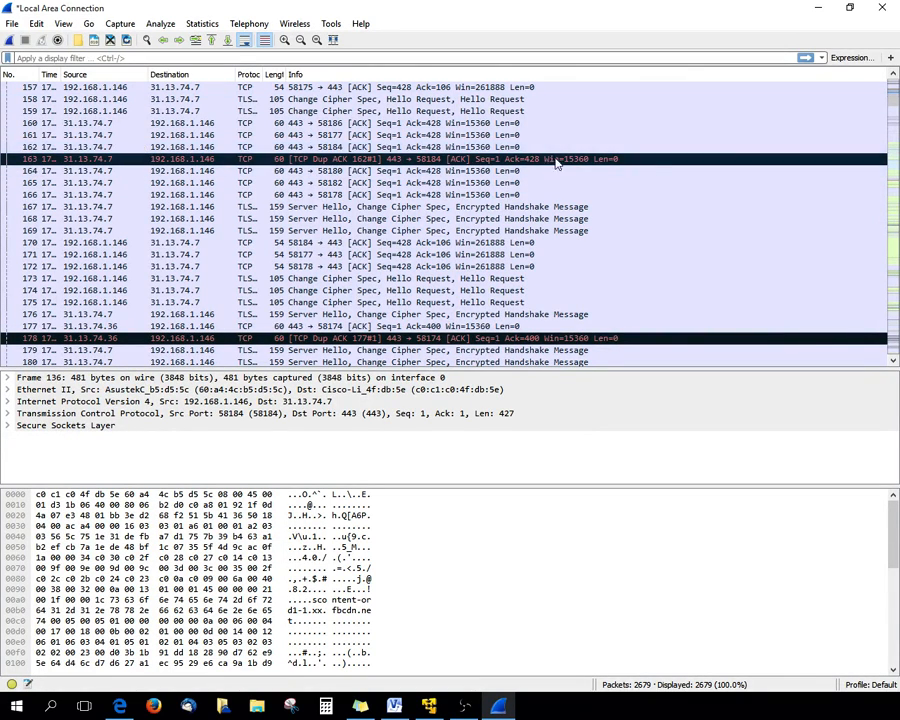
Quit Wireshark without saving the captured packets
{"action": "left_click", "coordinate": [743, 135]}
{"action": "left_click", "coordinate": [882, 8]}
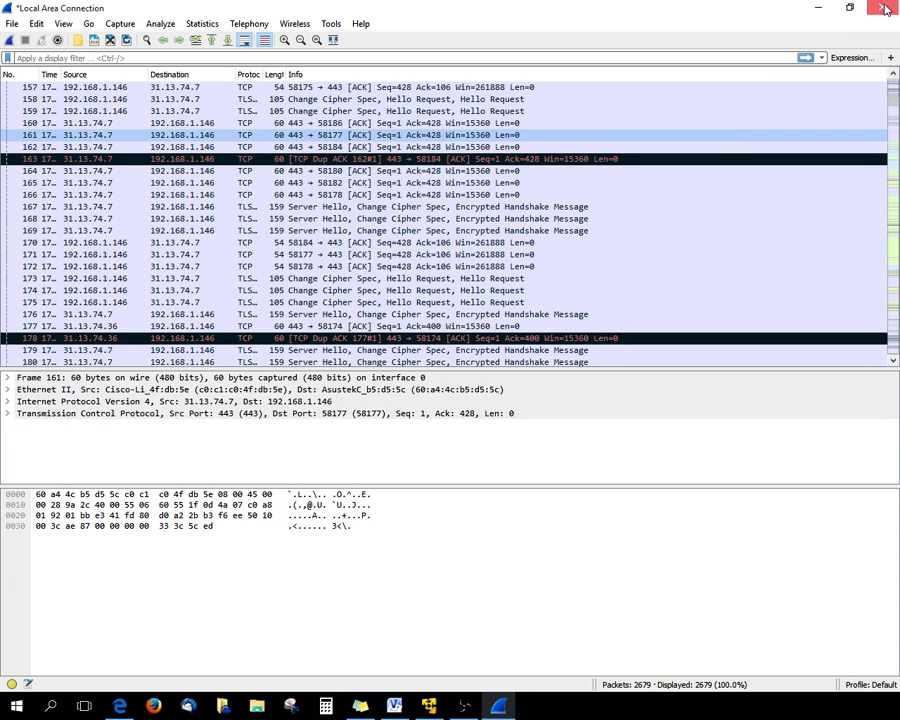
{"action": "left_click", "coordinate": [446, 376]}
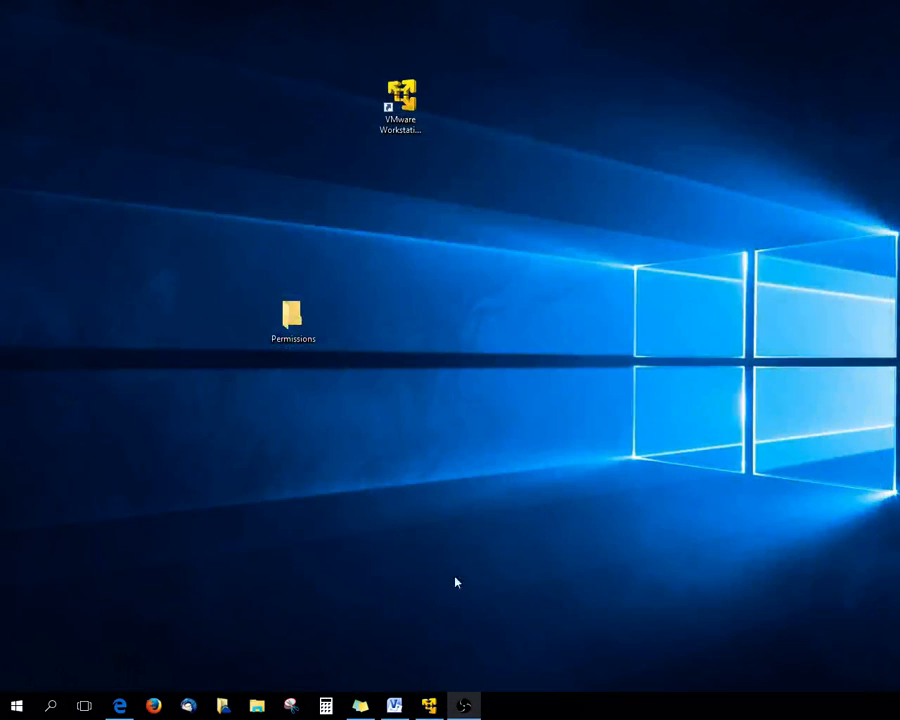
Switch to the CentOS virtual machine in VMware Player and unlock its session with the account password
{"action": "left_click", "coordinate": [428, 706]}
{"action": "mouse_move", "coordinate": [437, 388]}
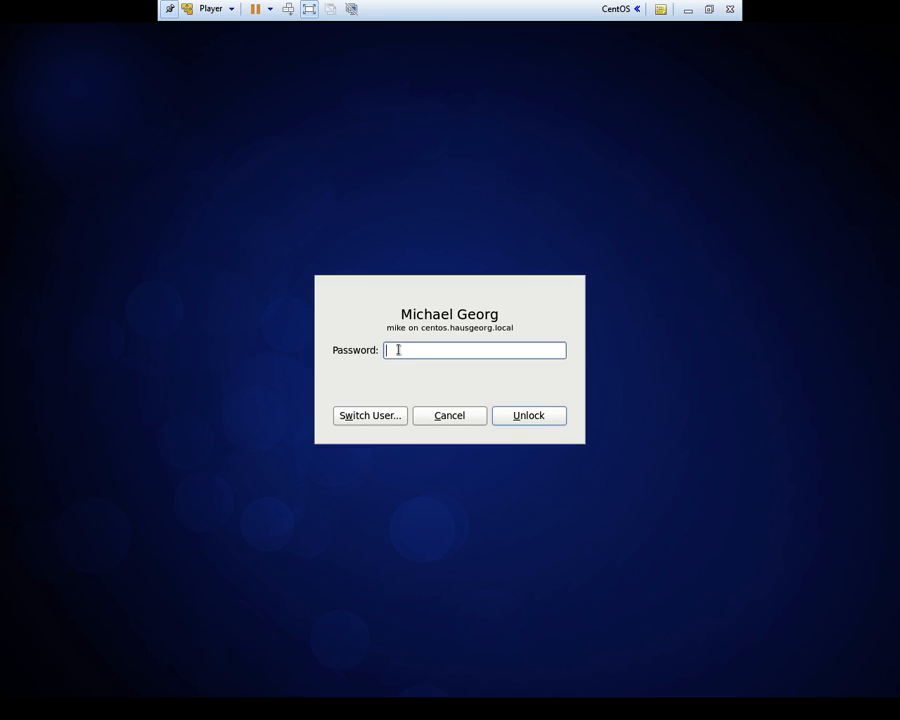
{"action": "type", "text": "•••••••••"}
{"action": "key", "text": "Return"}
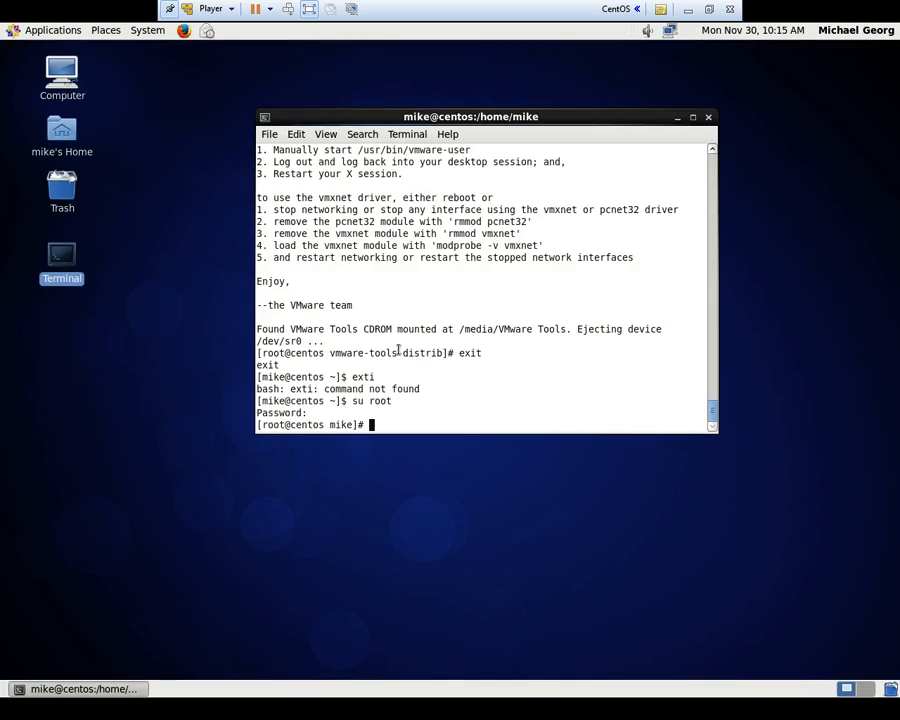
{"action": "type", "text": "clear"}
{"action": "key", "text": "Return"}
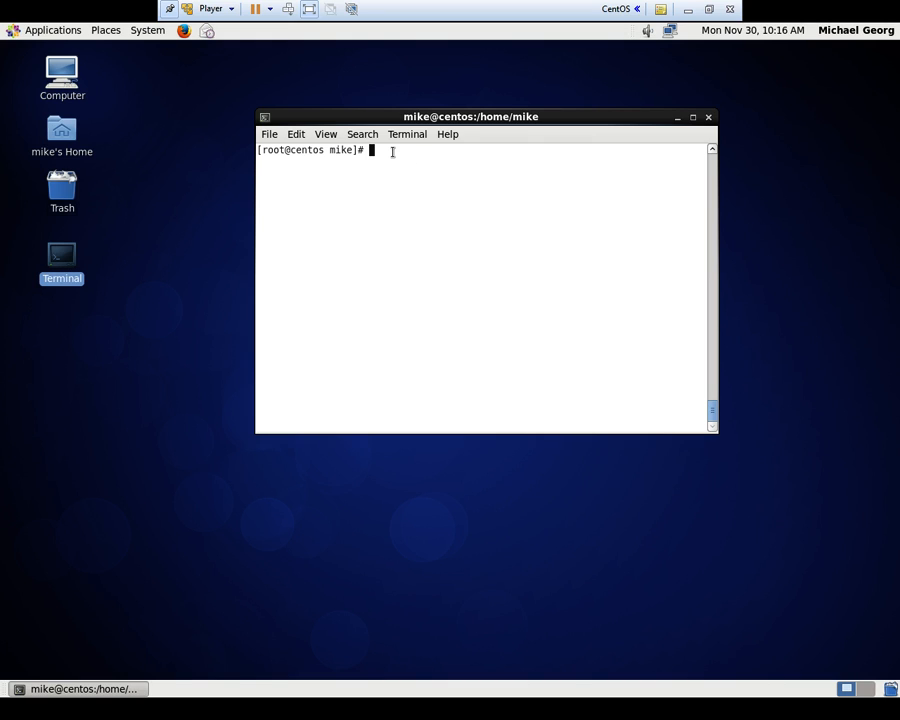
{"action": "type", "text": "nmap"}
{"action": "type", "text": "www.vatterott.edu"}
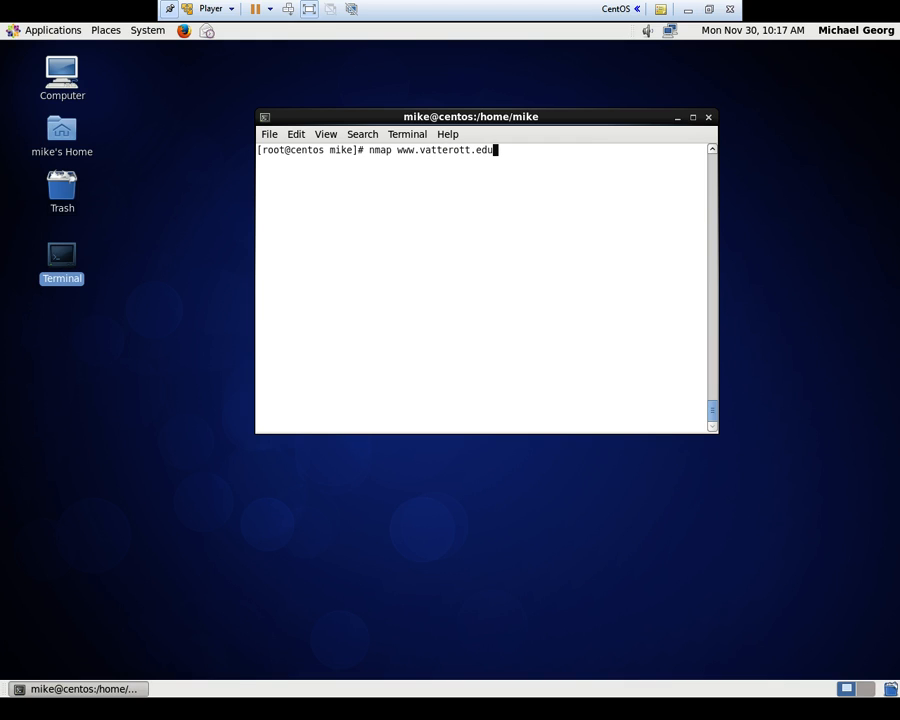
{"action": "key", "text": "Return"}
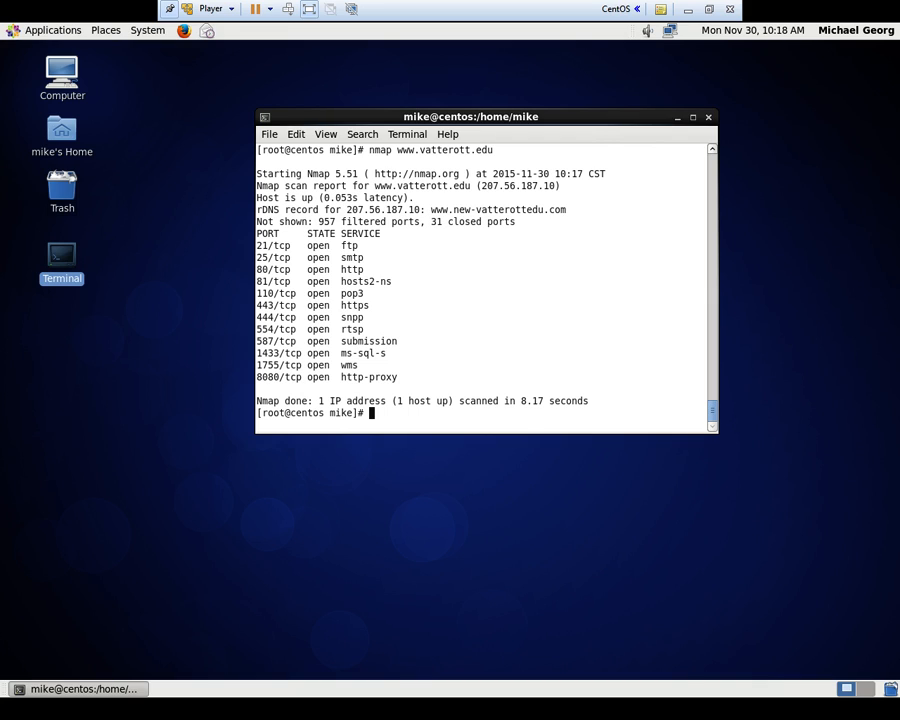
Show the manual page for nmap and make the terminal window taller
{"action": "type", "text": "man nmap"}
{"action": "key", "text": "Return"}
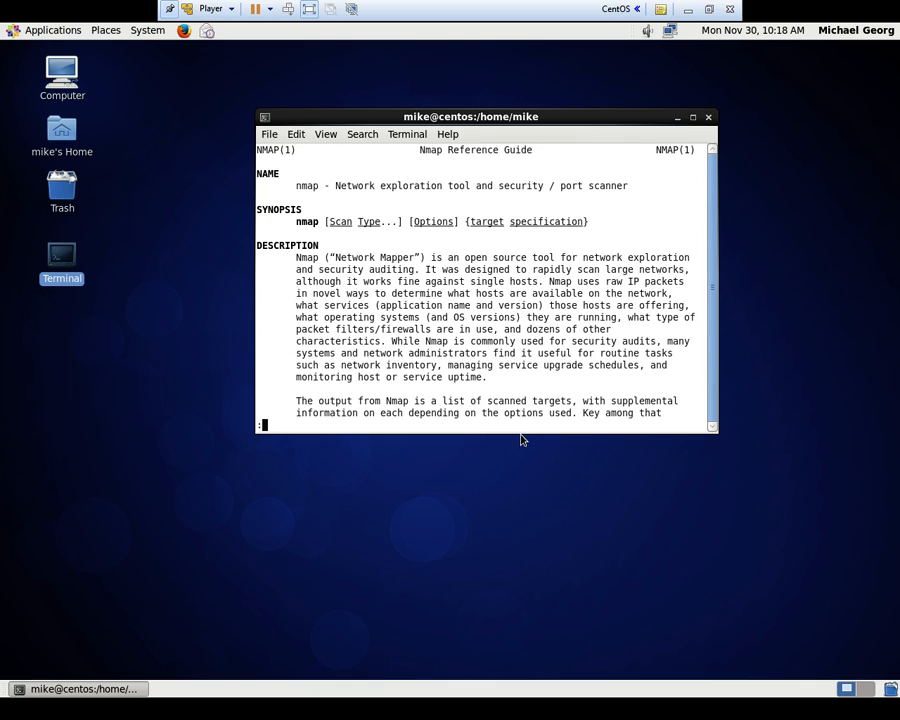
{"action": "left_click_drag", "start_coordinate": [520, 428], "coordinate": [540, 657]}
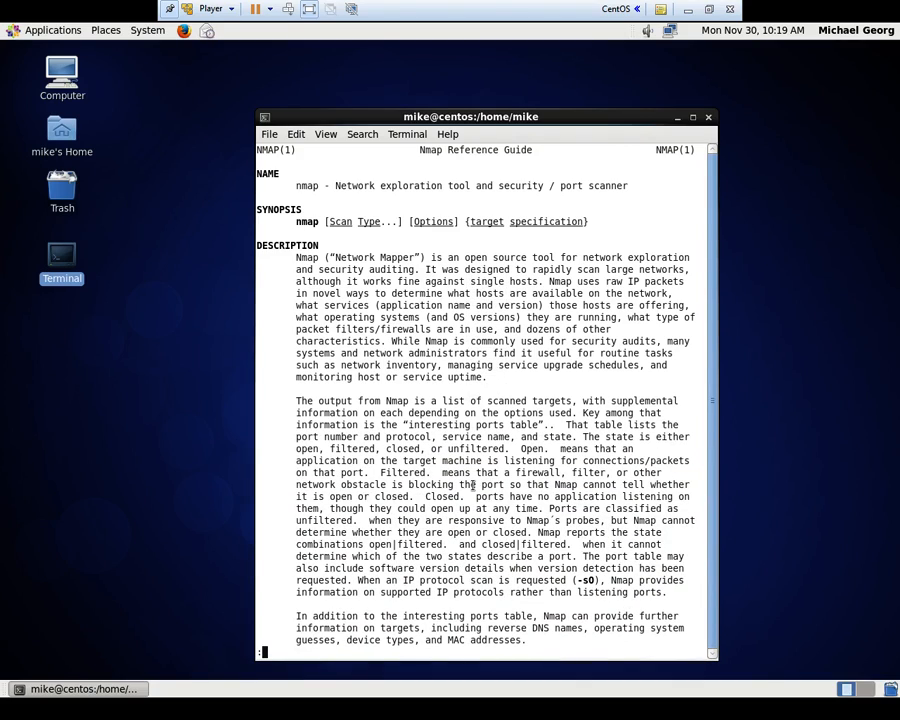
Read the nmap manual from the description through the ARP ping option in a widened terminal window, and exit the manual
{"action": "scroll", "coordinate": [473, 485], "scroll_direction": "down", "scroll_amount": 13}
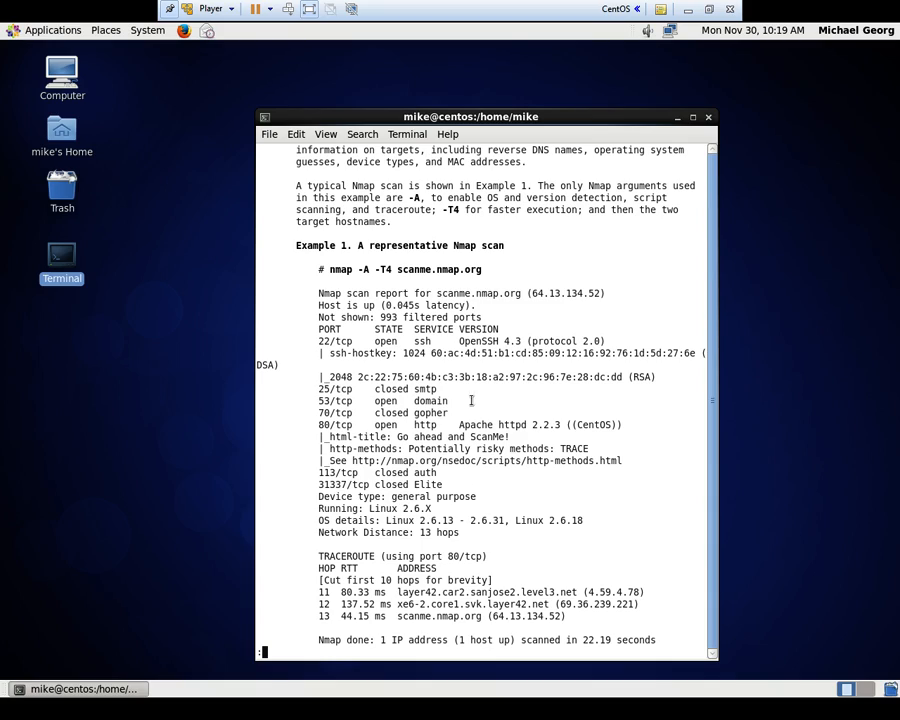
{"action": "scroll", "coordinate": [483, 344], "scroll_direction": "down", "scroll_amount": 12}
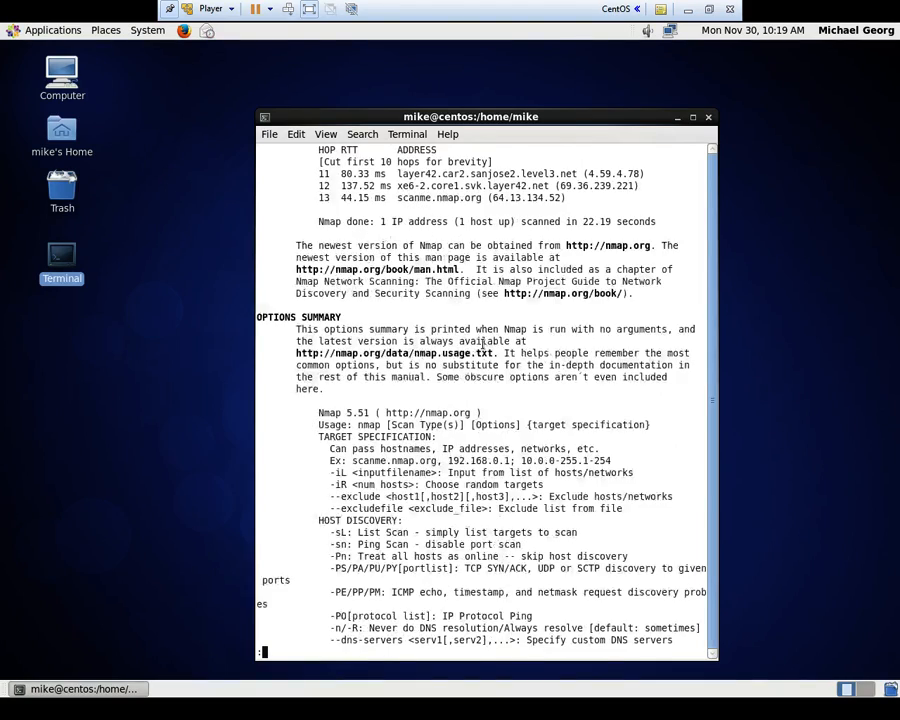
{"action": "scroll", "coordinate": [483, 344], "scroll_direction": "down", "scroll_amount": 12}
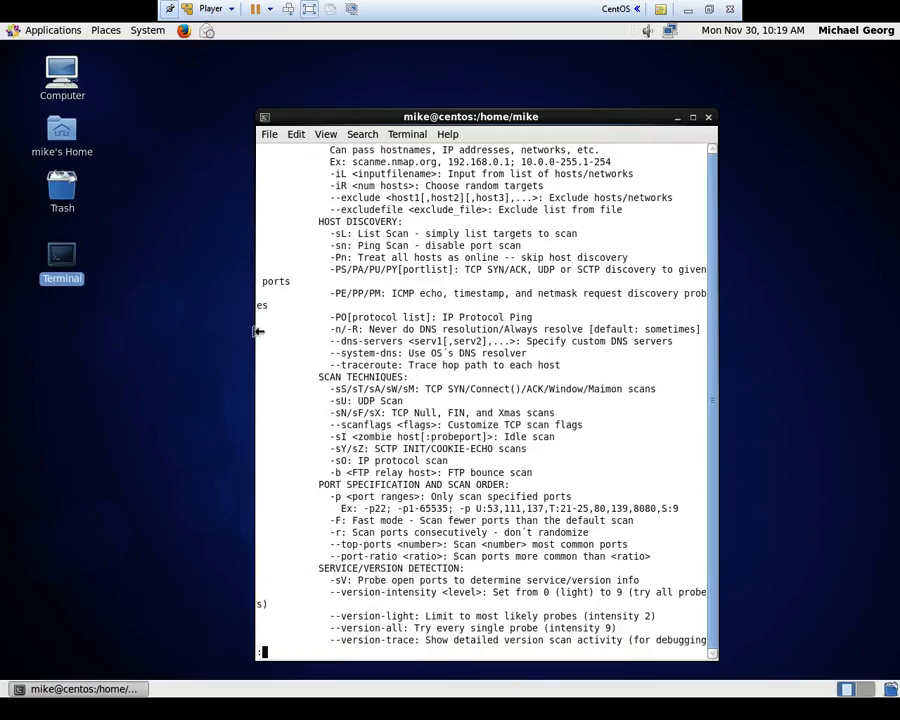
{"action": "left_click_drag", "start_coordinate": [257, 341], "coordinate": [44, 236]}
{"action": "scroll", "coordinate": [257, 346], "scroll_direction": "down", "scroll_amount": 20}
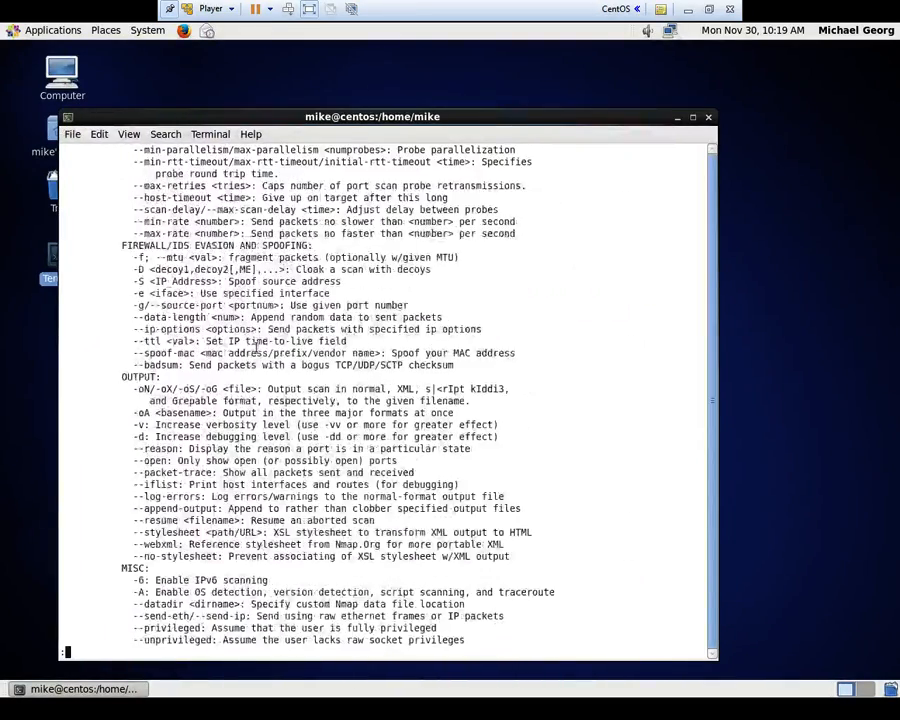
{"action": "scroll", "coordinate": [257, 348], "scroll_direction": "down", "scroll_amount": 20}
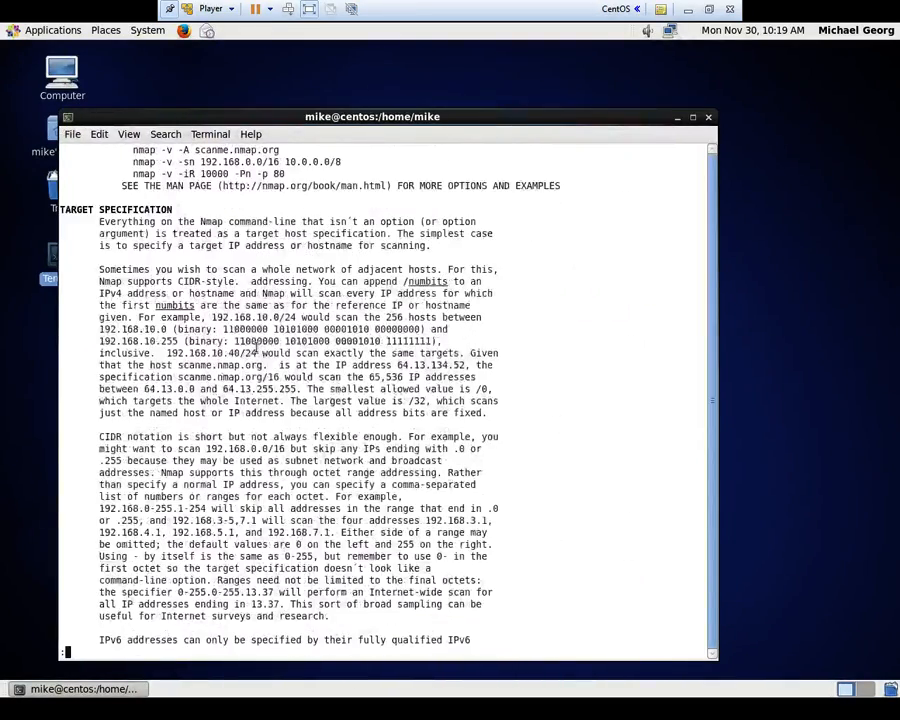
{"action": "scroll", "coordinate": [257, 348], "scroll_direction": "down", "scroll_amount": 13}
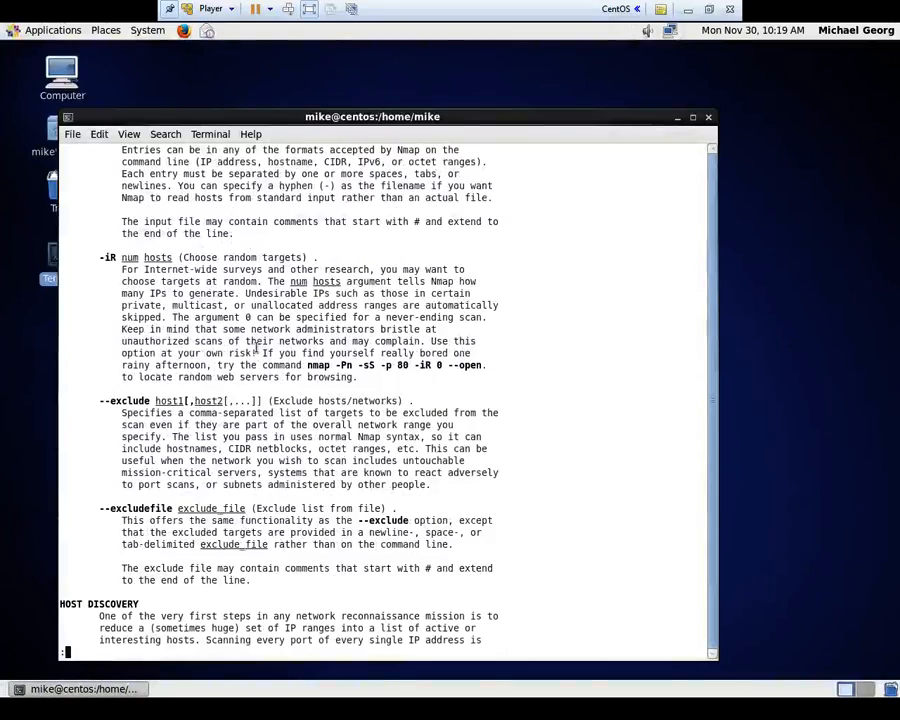
{"action": "scroll", "coordinate": [257, 348], "scroll_direction": "down", "scroll_amount": 20}
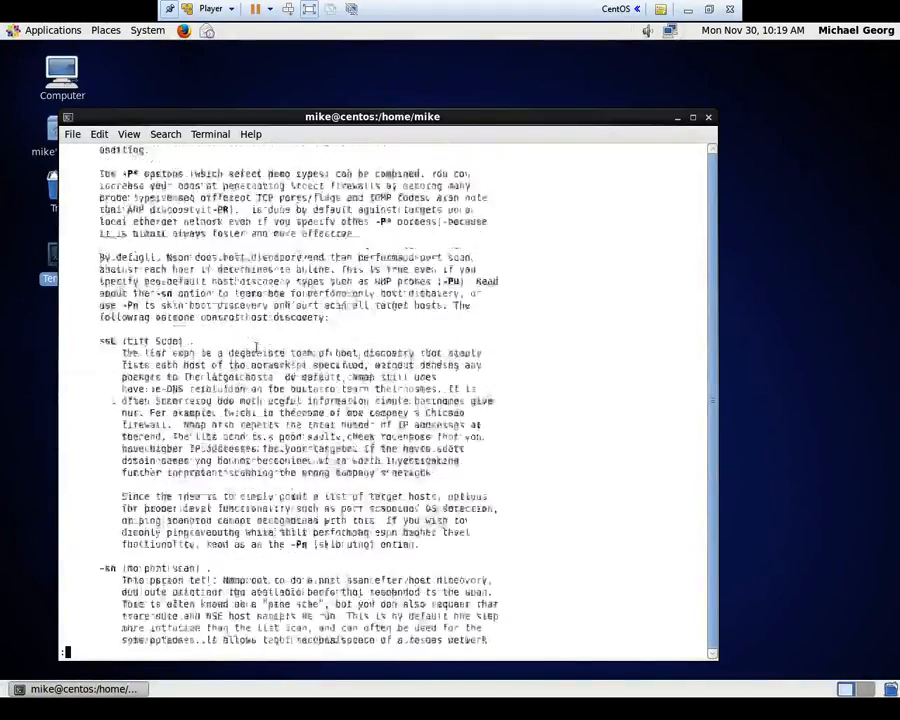
{"action": "scroll", "coordinate": [257, 348], "scroll_direction": "down", "scroll_amount": 20}
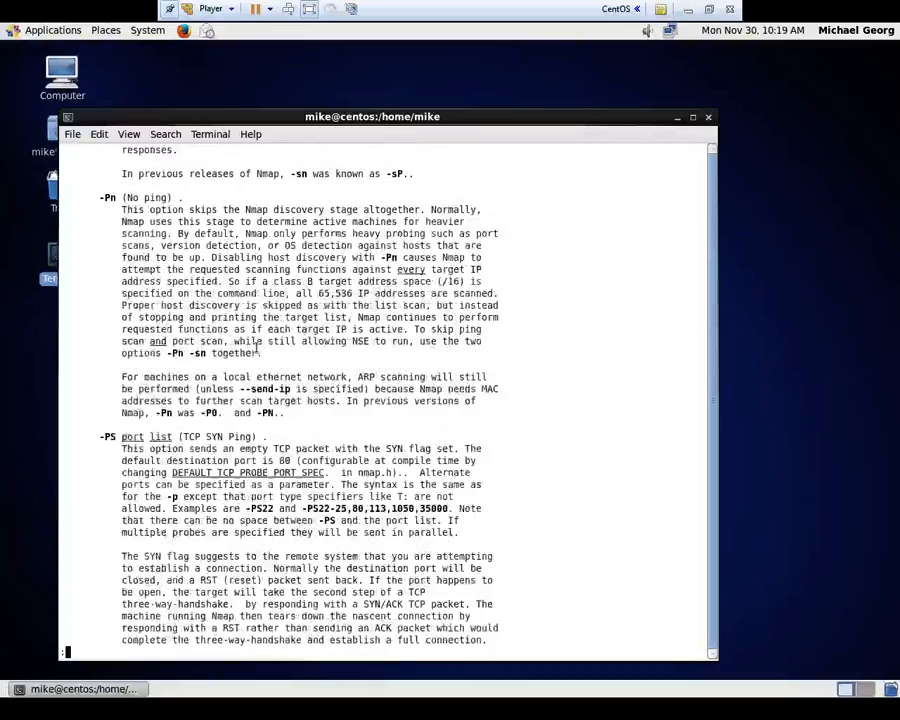
{"action": "scroll", "coordinate": [257, 348], "scroll_direction": "down", "scroll_amount": 20}
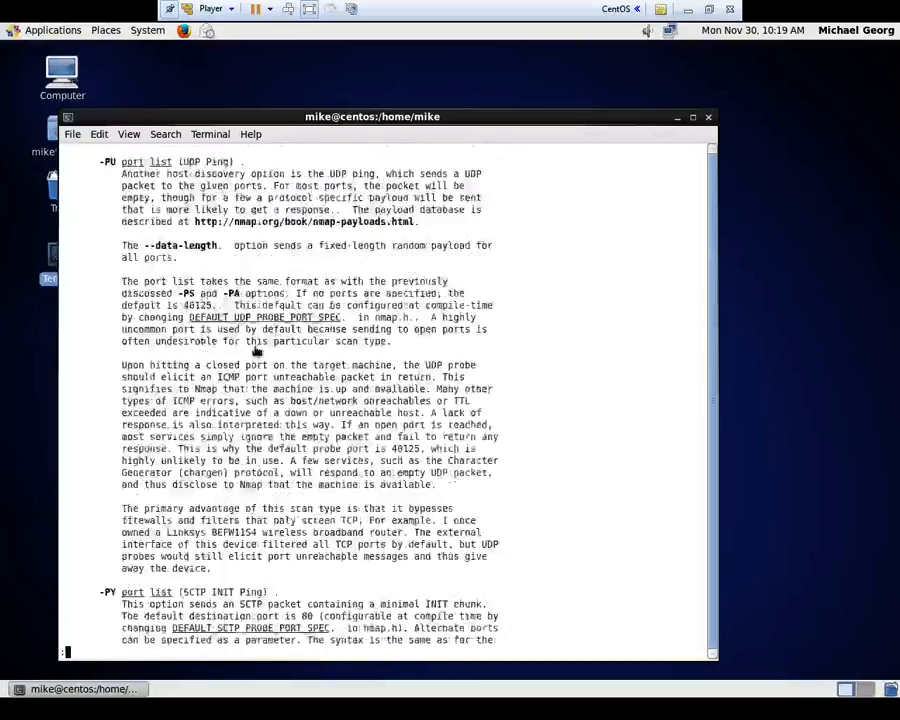
{"action": "scroll", "coordinate": [257, 350], "scroll_direction": "down", "scroll_amount": 13}
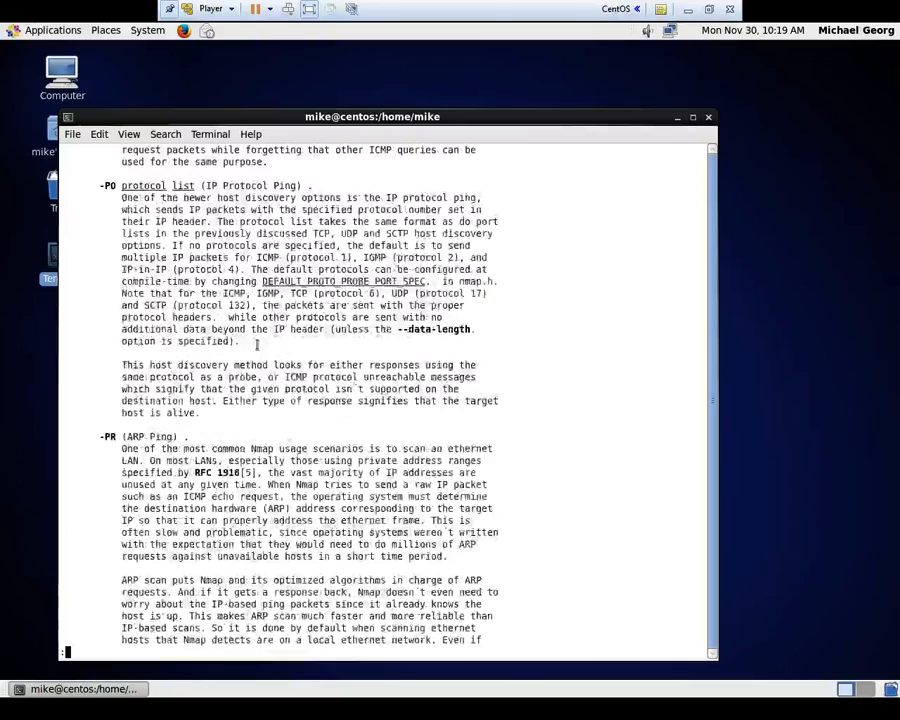
{"action": "key", "text": "q"}
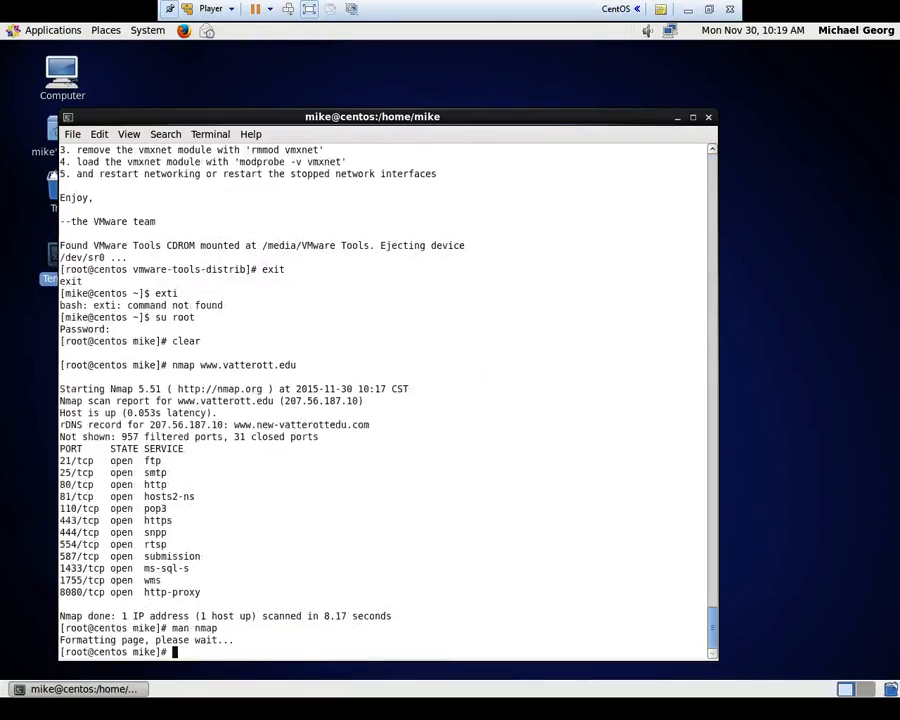
{"action": "key", "text": "Up"}
{"action": "key", "text": "Left"}
{"action": "key", "text": "Left"}
{"action": "key", "text": "Left"}
{"action": "key", "text": "Left"}
{"action": "key", "text": "Up"}
{"action": "key", "text": "Left"}
{"action": "key", "text": "Left"}
{"action": "key", "text": "Left"}
{"action": "key", "text": "Left"}
{"action": "key", "text": "Left"}
{"action": "key", "text": "Left"}
{"action": "key", "text": "Left"}
{"action": "key", "text": "Left"}
{"action": "key", "text": "Left"}
{"action": "key", "text": "Left"}
{"action": "key", "text": "Left"}
{"action": "key", "text": "Left"}
{"action": "key", "text": "Left"}
{"action": "key", "text": "Left"}
{"action": "key", "text": "Left"}
{"action": "key", "text": "Left"}
{"action": "key", "text": "Left"}
{"action": "key", "text": "Left"}
{"action": "type", "text": "-"}
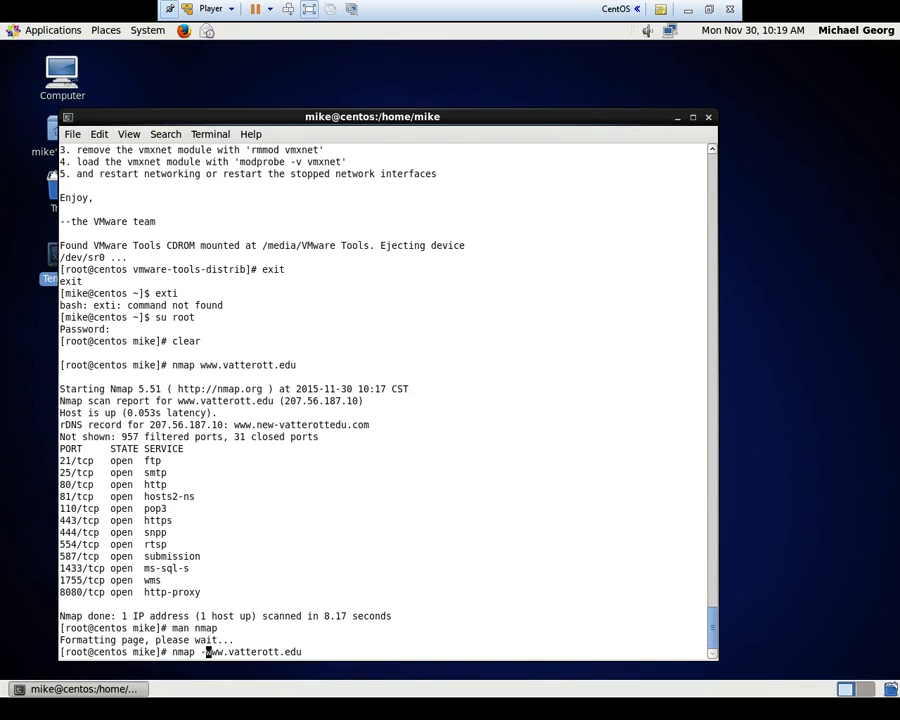
{"action": "type", "text": "A"}
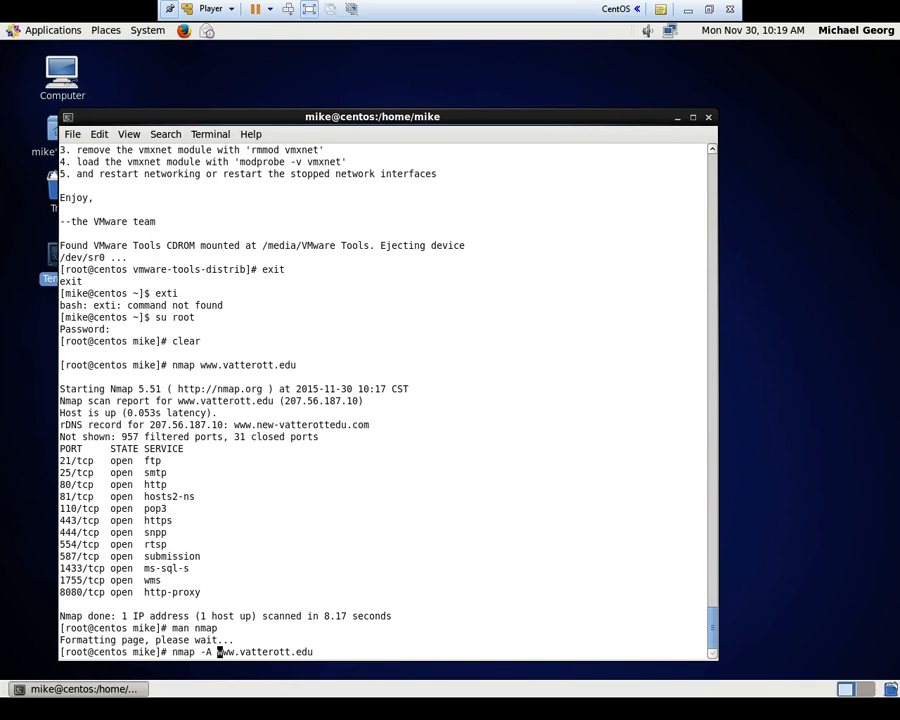
{"action": "key", "text": "Return"}
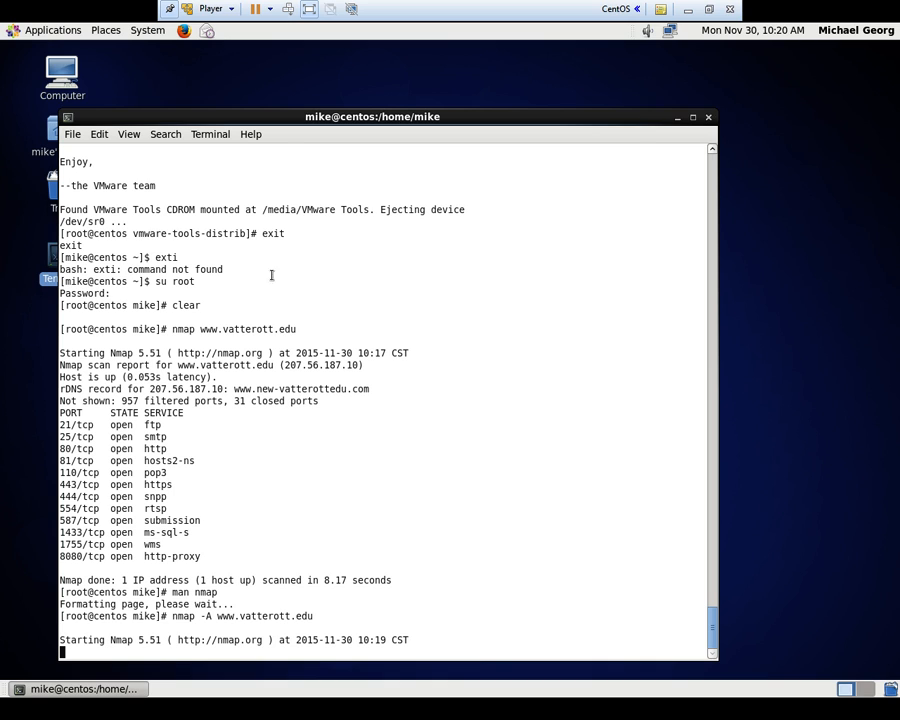
Reposition the terminal window and review the detailed scan report from open ports to traceroute, highlighting the OS details line
{"action": "left_click_drag", "start_coordinate": [283, 117], "coordinate": [346, 68]}
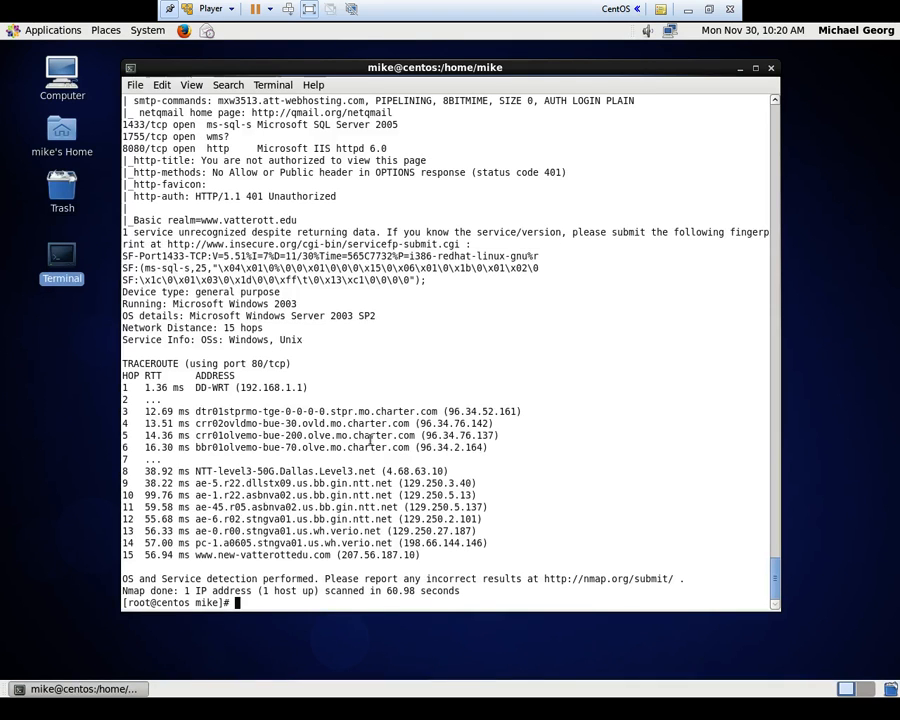
{"action": "scroll", "coordinate": [508, 336], "scroll_direction": "up", "scroll_amount": 3}
{"action": "scroll", "coordinate": [508, 339], "scroll_direction": "up", "scroll_amount": 10}
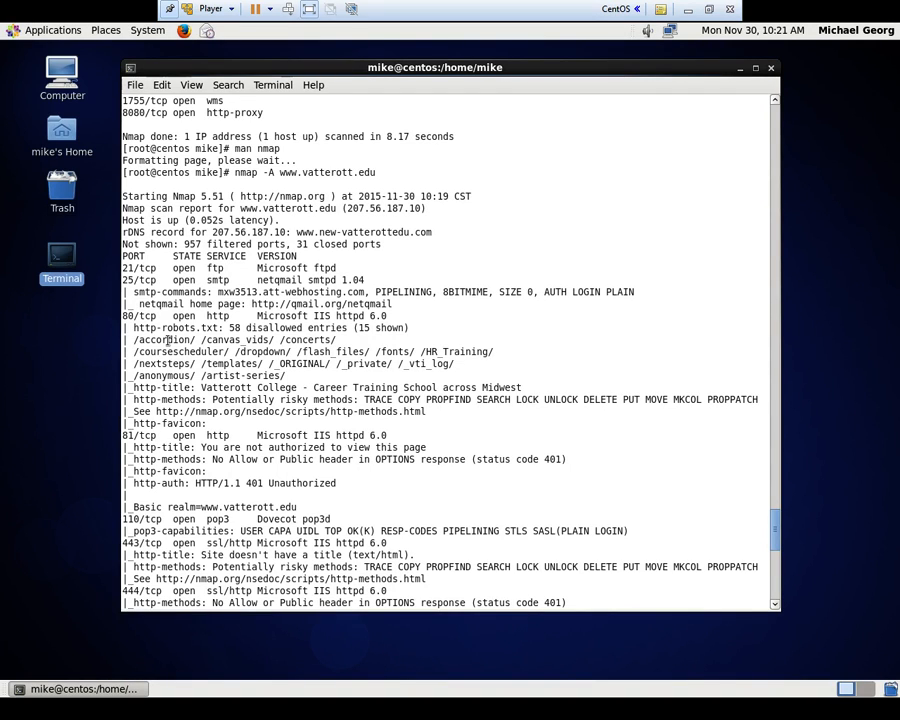
{"action": "scroll", "coordinate": [168, 340], "scroll_direction": "down", "scroll_amount": 3}
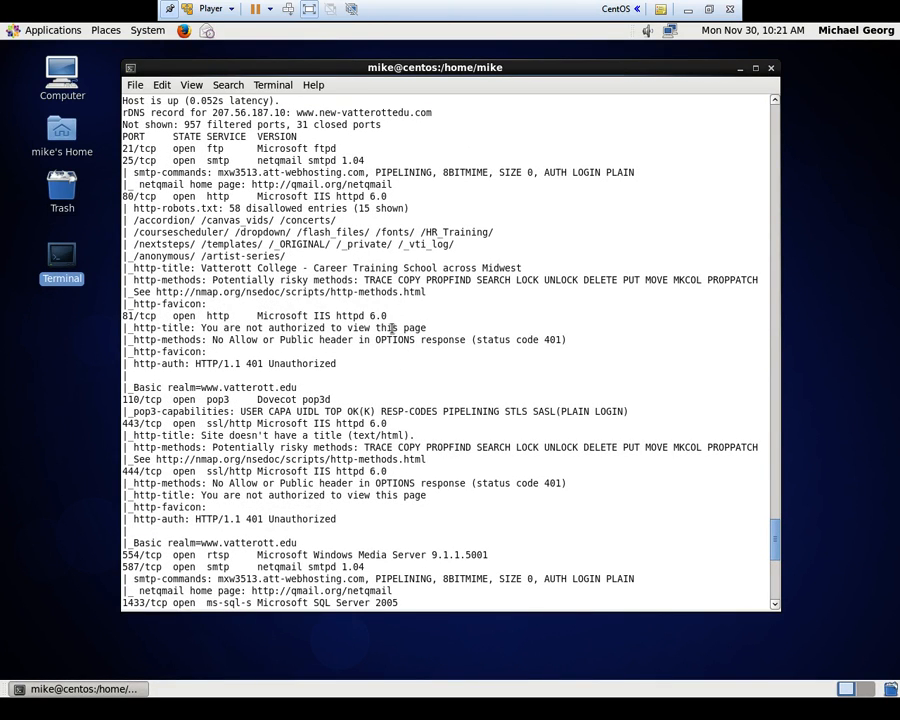
{"action": "scroll", "coordinate": [425, 360], "scroll_direction": "down", "scroll_amount": 3}
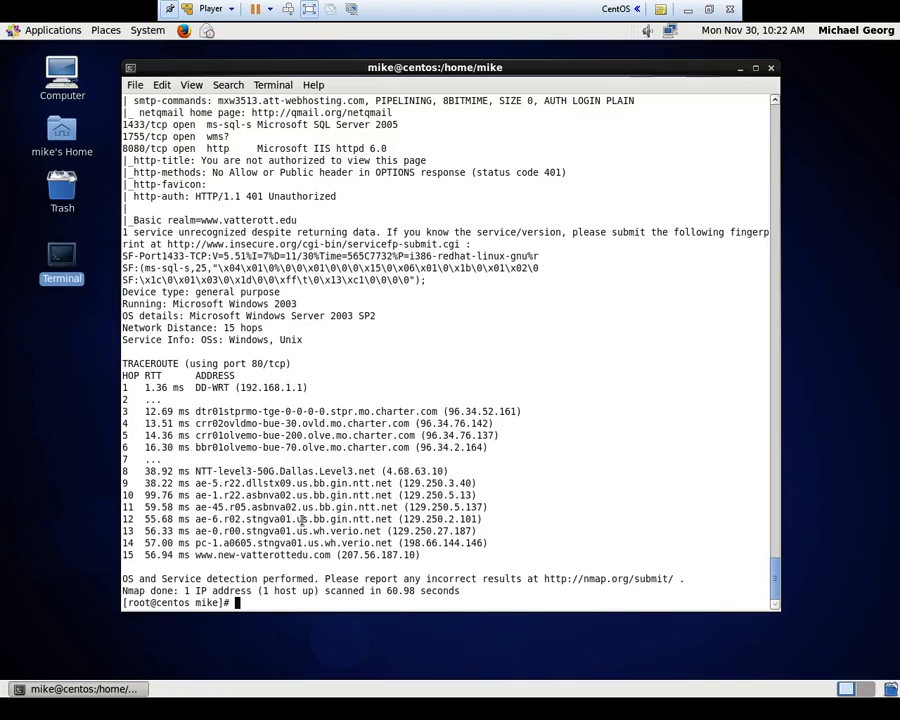
{"action": "triple_click", "coordinate": [627, 315]}
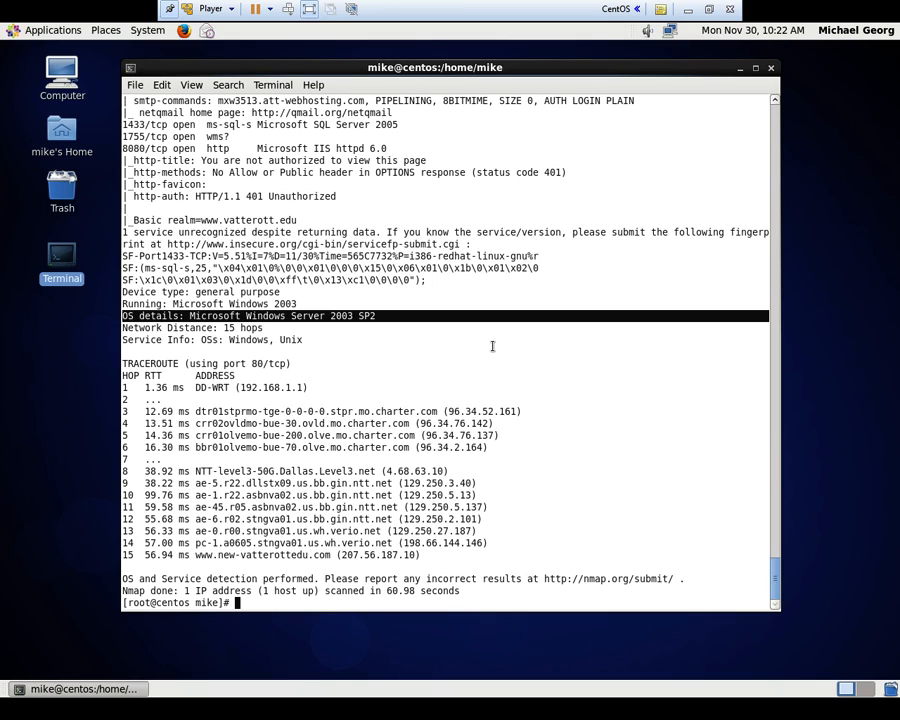
Clear the terminal and enter the command yum install nmap
{"action": "left_click", "coordinate": [246, 580]}
{"action": "type", "text": "clear"}
{"action": "key", "text": "Return"}
{"action": "type", "text": "yum install nmap"}
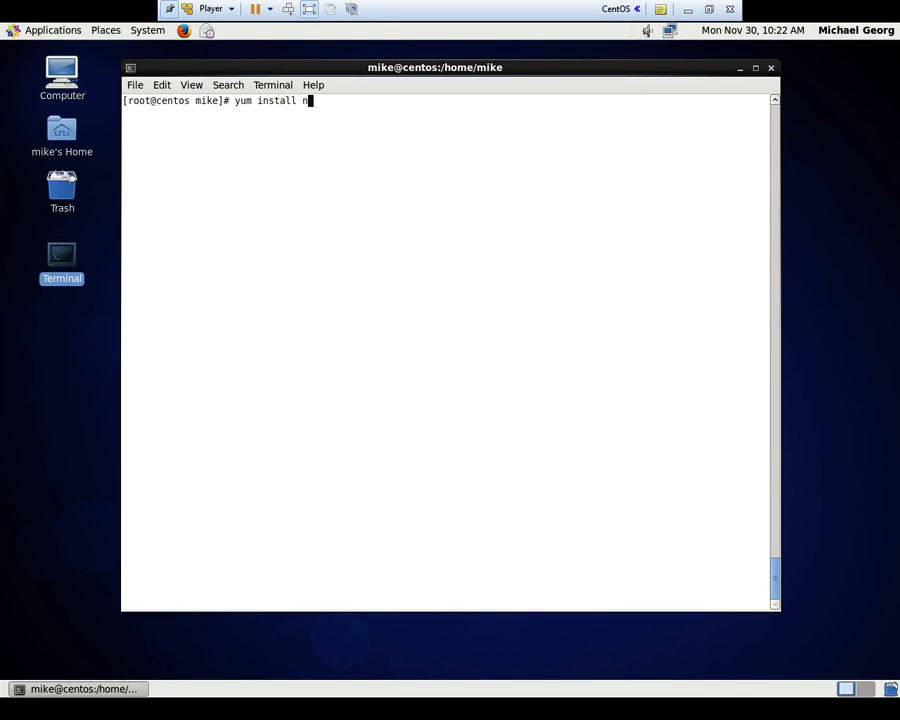